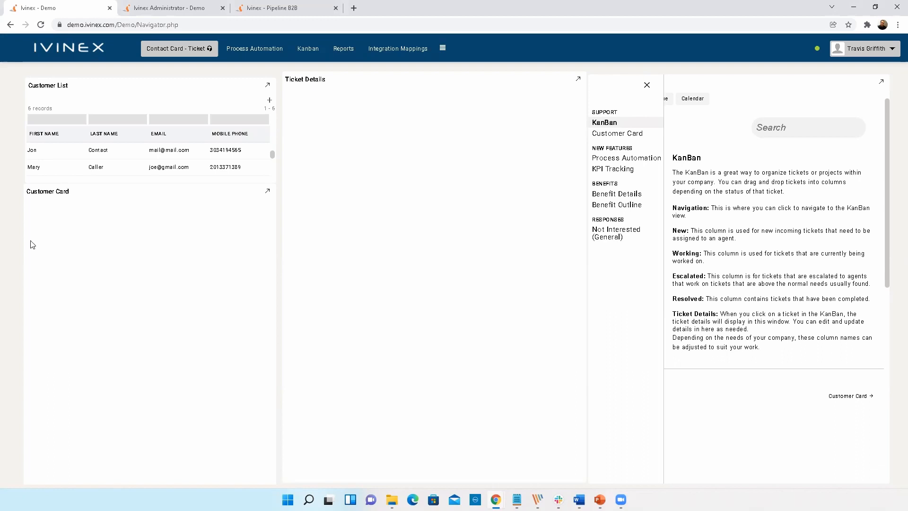
- Open the first customer's card, view the "Hello" SMS from the interaction history, and close the message details
left_click(158, 149)
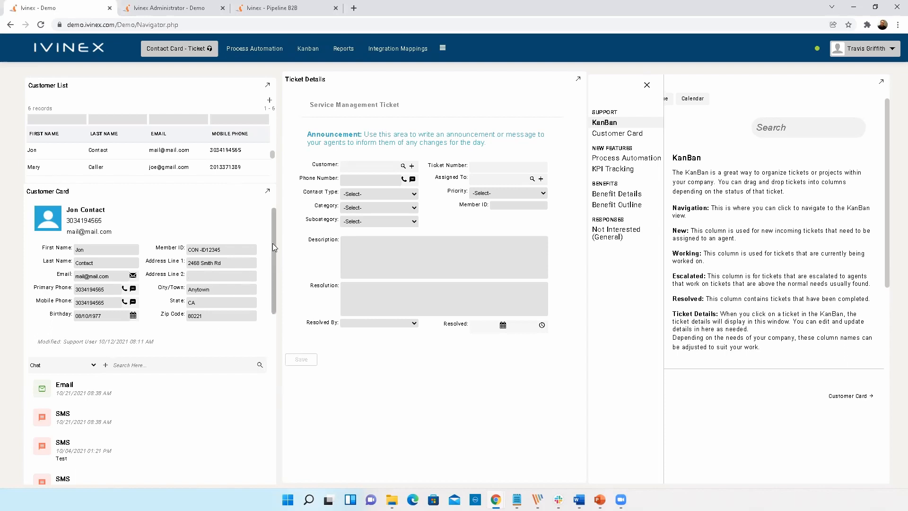
left_click_drag(272, 243, 257, 323)
left_click(139, 298)
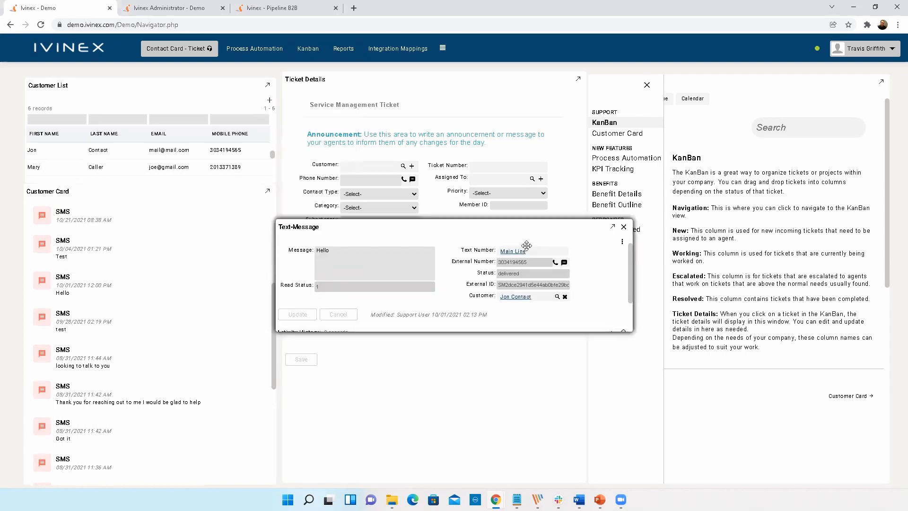
left_click(624, 227)
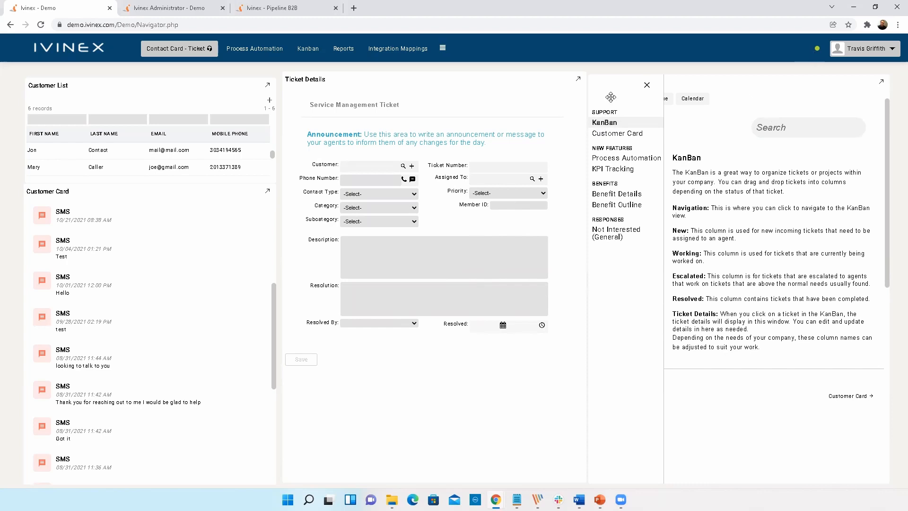
- Collapse the knowledge base article list, view the iFrame and Calendar content in Research, and return to the Knowledge Base
left_click(645, 87)
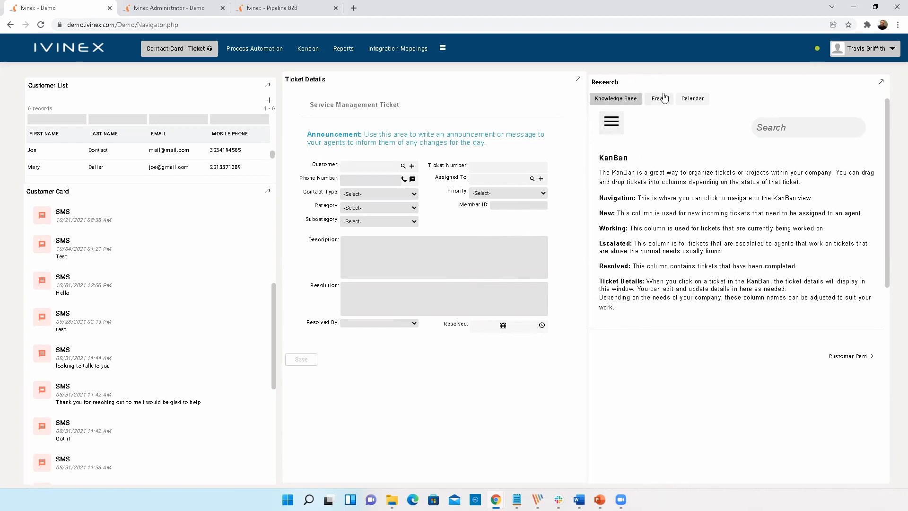
left_click(661, 105)
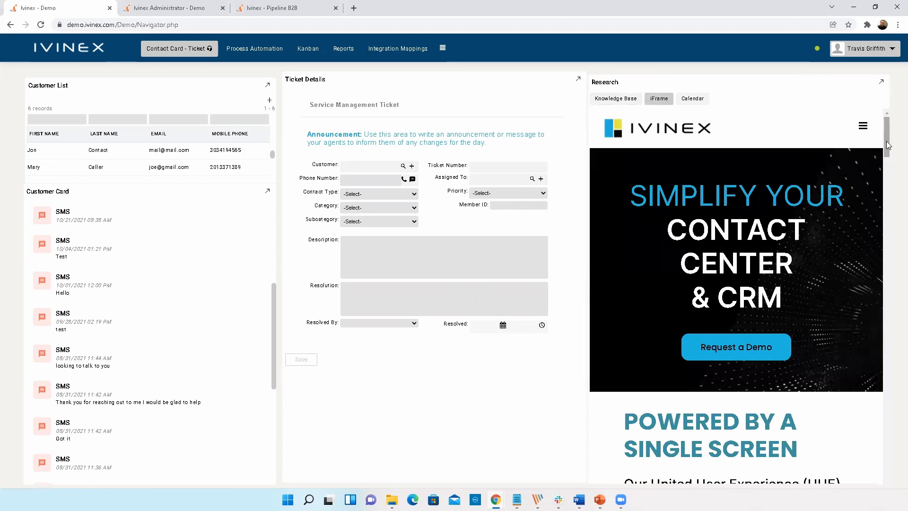
mouse_move(886, 141)
left_mouse_down()
mouse_move(893, 204)
mouse_move(888, 140)
left_mouse_up()
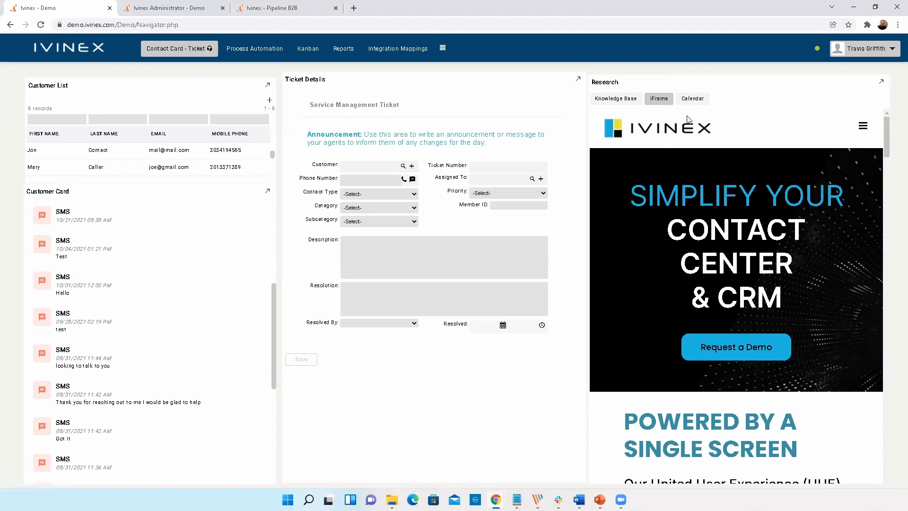
left_click(690, 99)
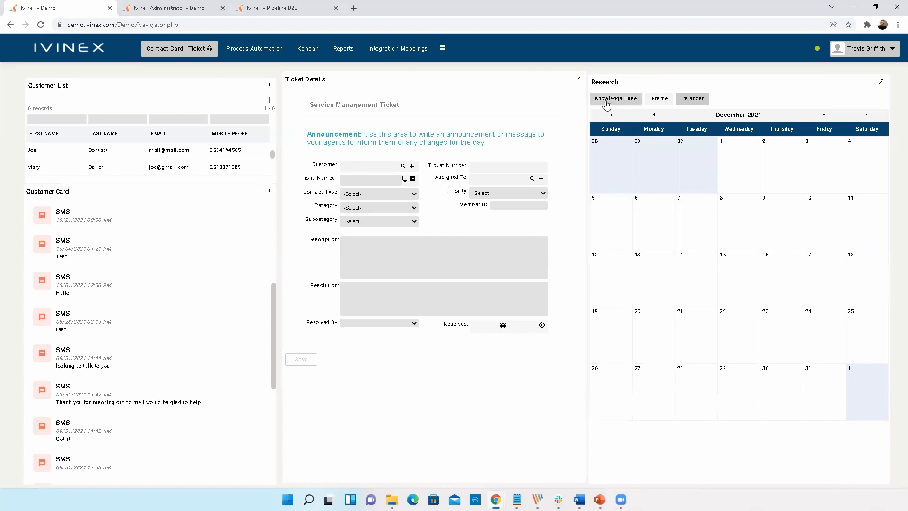
left_click(610, 103)
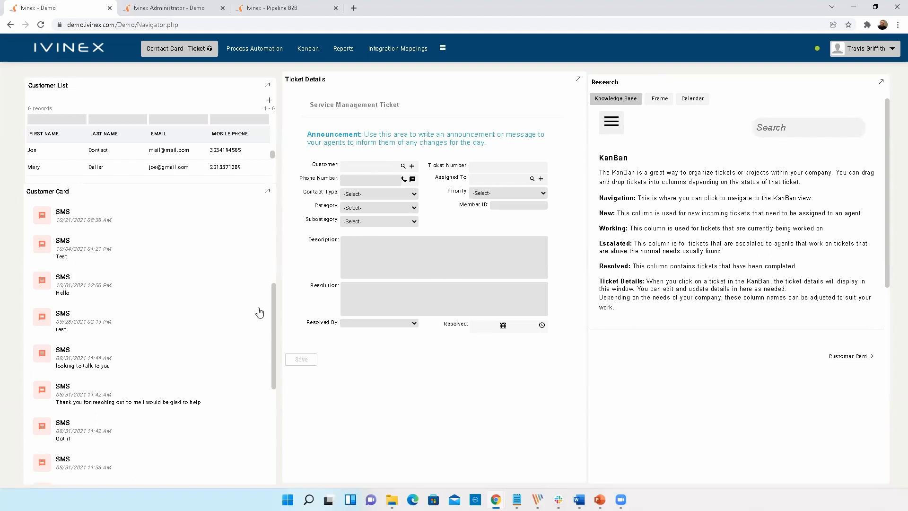
- Return to the customer card's contact details, view the account options, and switch to the Ivinex Administrator page
left_click_drag(272, 291, 260, 211)
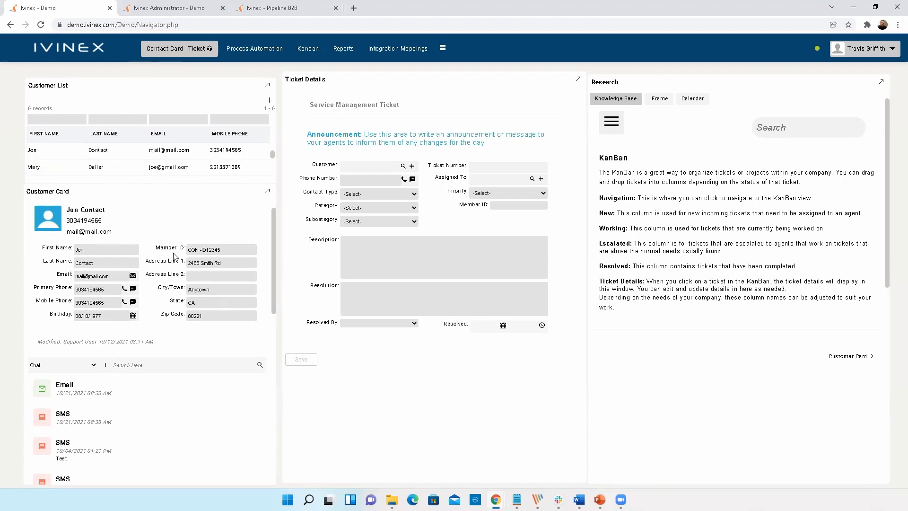
left_click(860, 51)
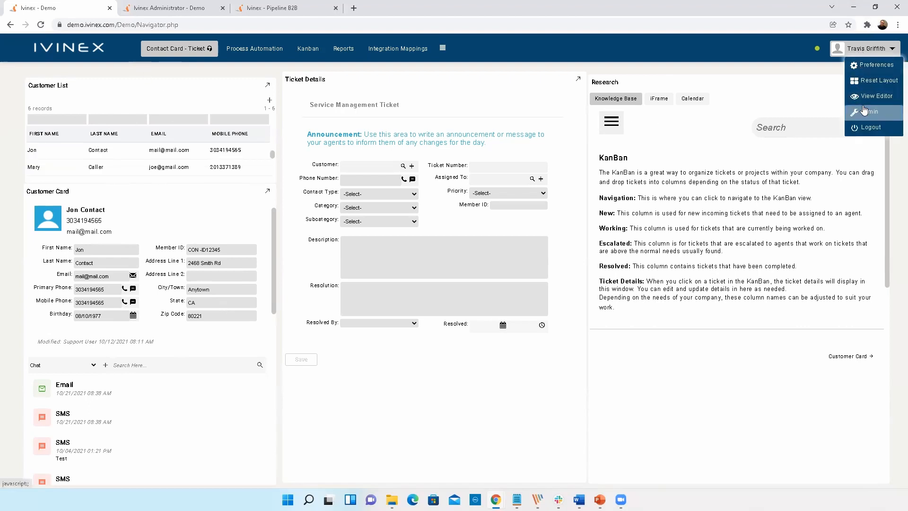
left_click(158, 4)
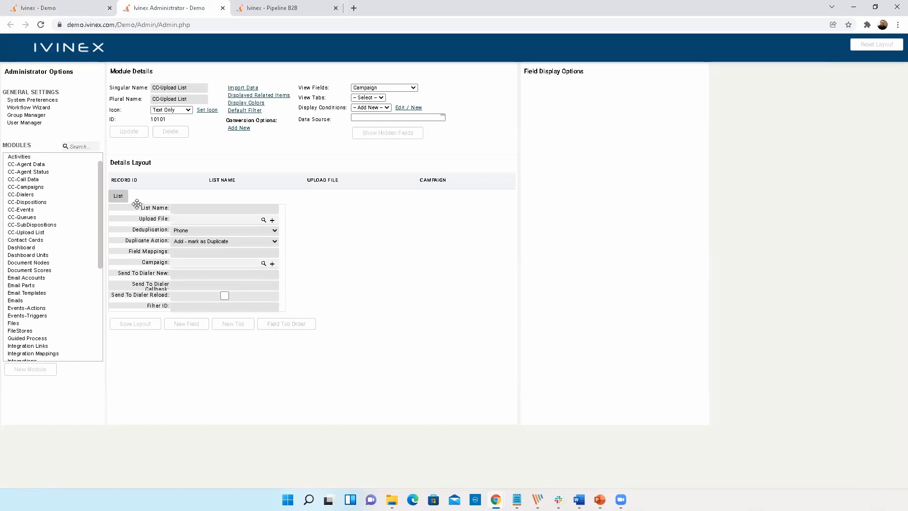
- Show the List Name field's display options and set Duplicate Action to "Update - Keep in Original List"
left_click_drag(136, 206, 116, 197)
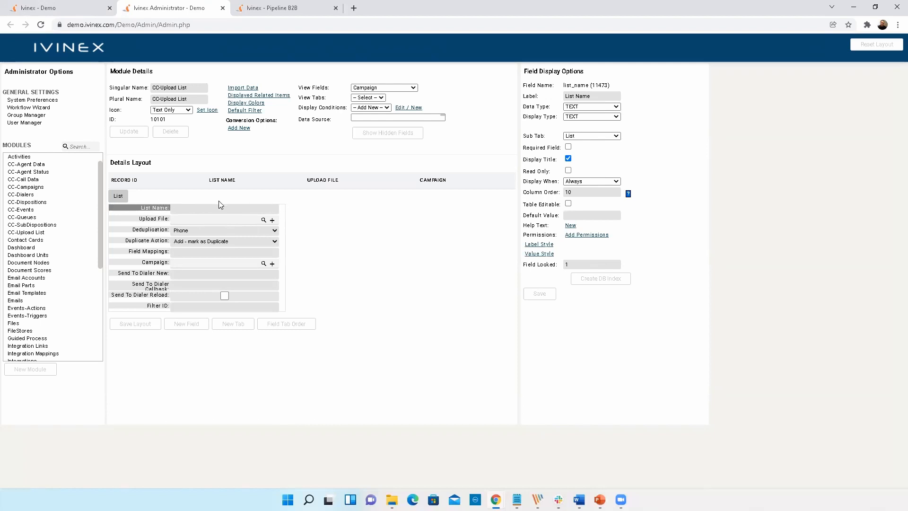
left_click(238, 240)
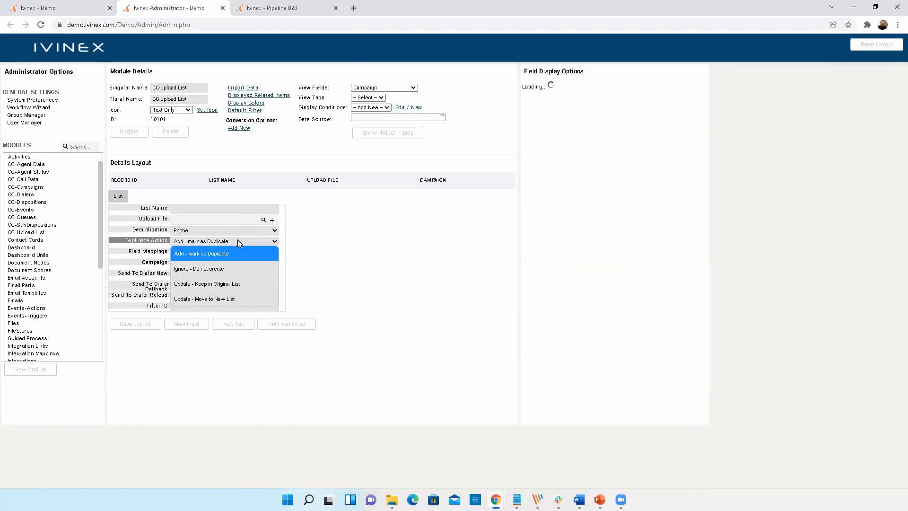
left_click(233, 287)
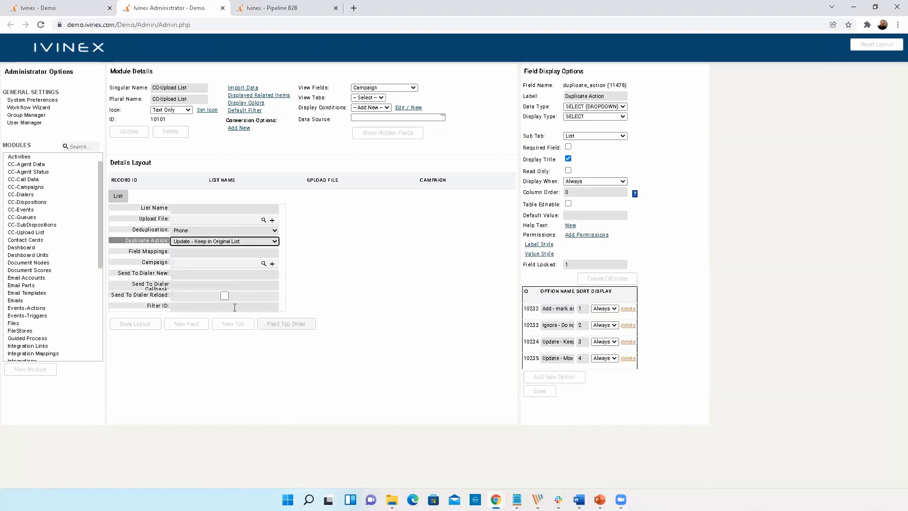
- Start a new field for the CC-Upload List module, review the available data types, and choose SELECT (DROPDOWN)
left_click(187, 324)
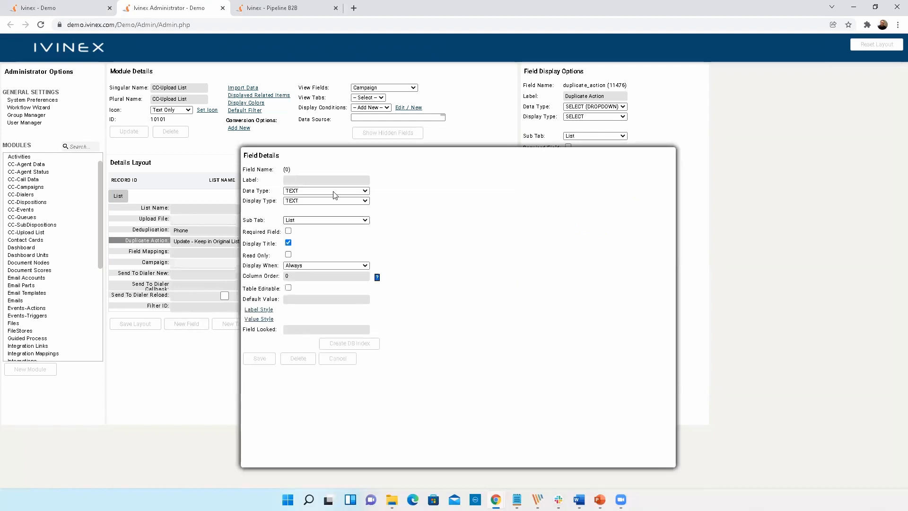
left_click(351, 190)
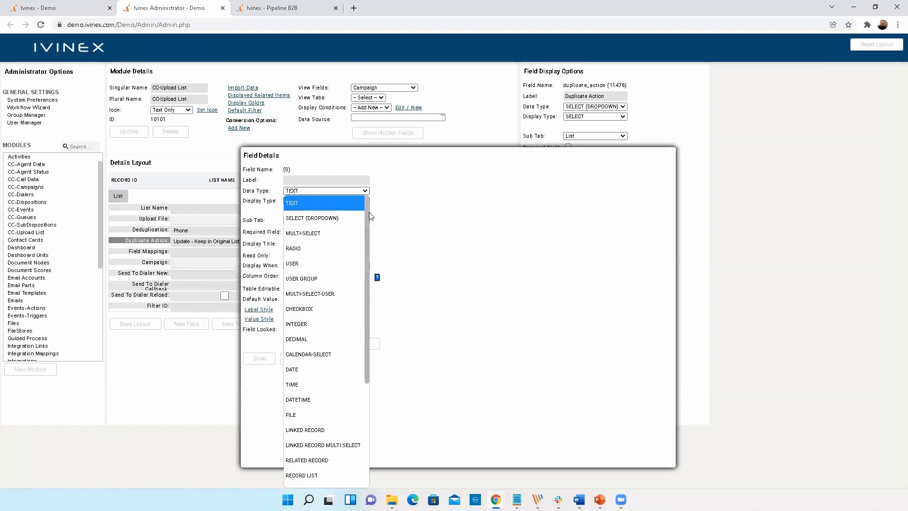
scroll(360, 265, "down", 4)
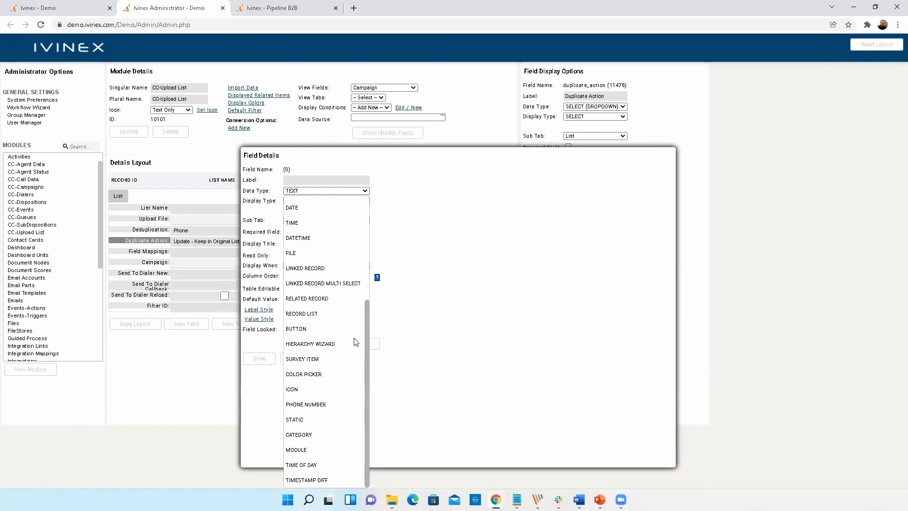
scroll(363, 255, "up", 2)
scroll(363, 255, "up", 2)
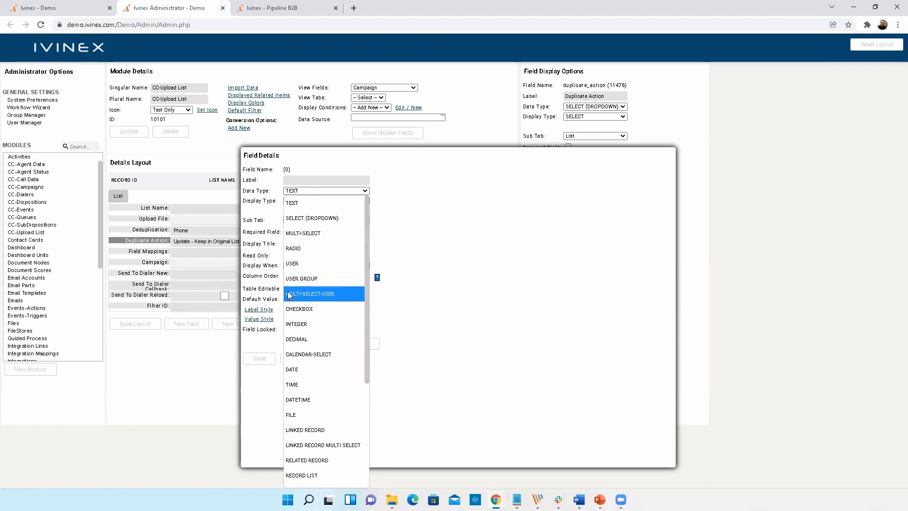
left_click(313, 217)
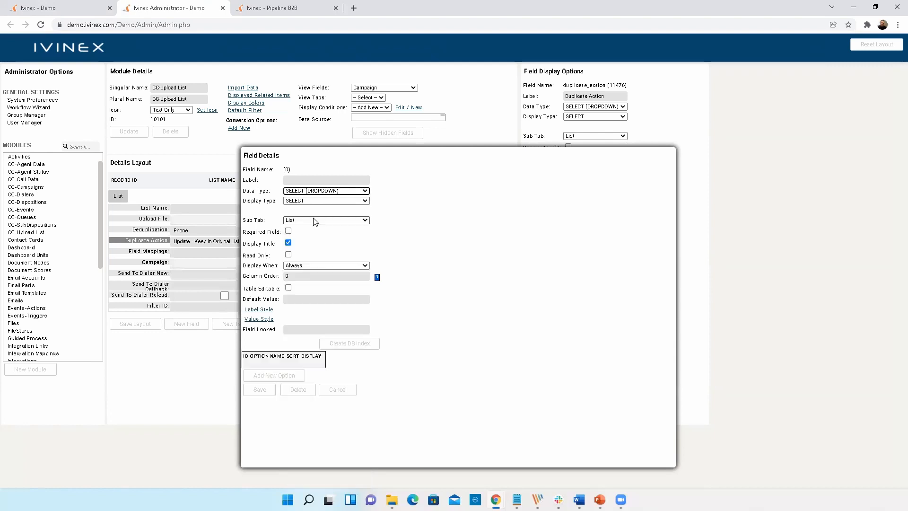
- Add four blank options to the new dropdown field, leaving its label empty
left_click(309, 179)
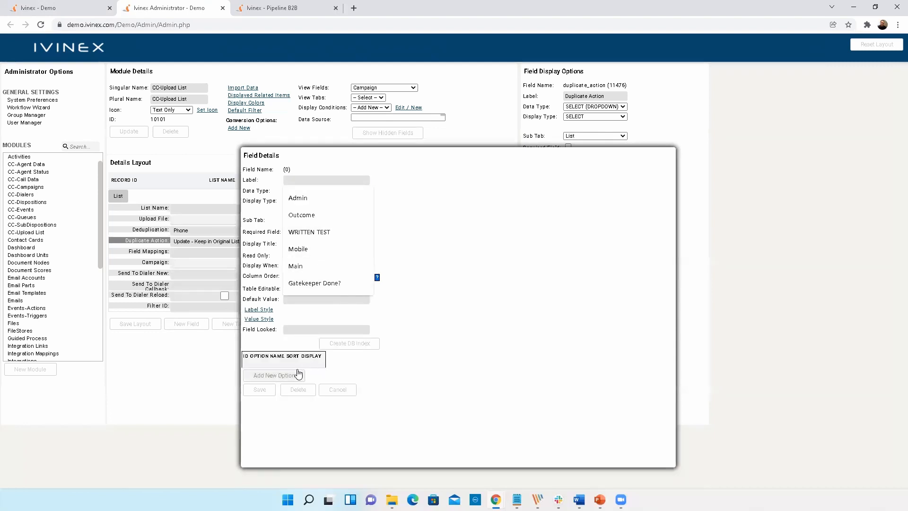
left_click(275, 375)
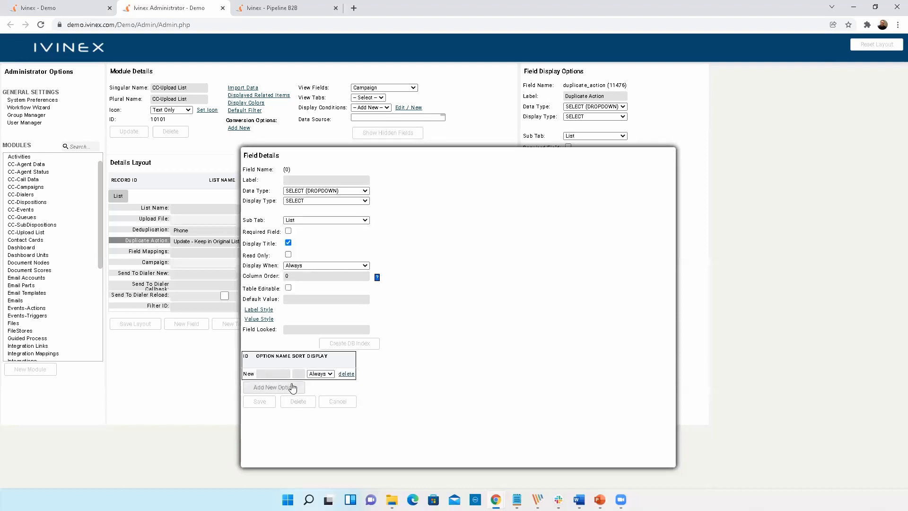
left_click(292, 388)
left_click(292, 400)
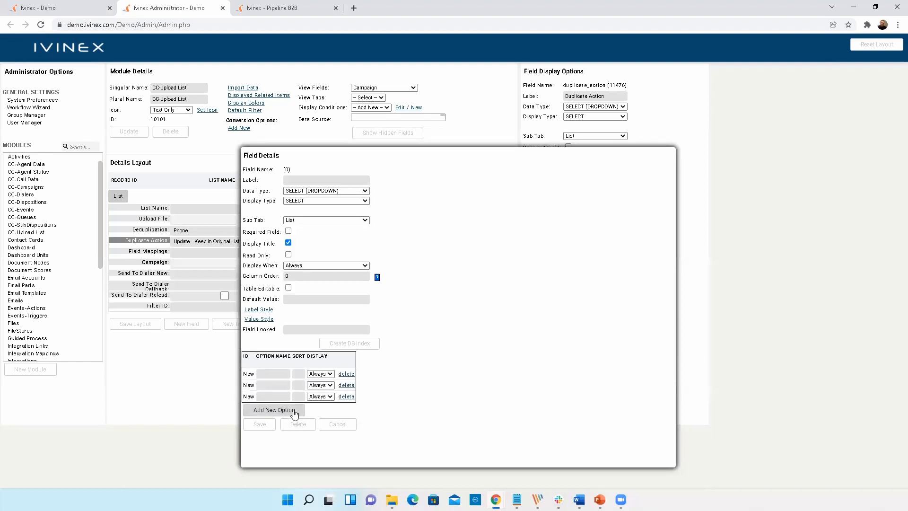
left_click(293, 409)
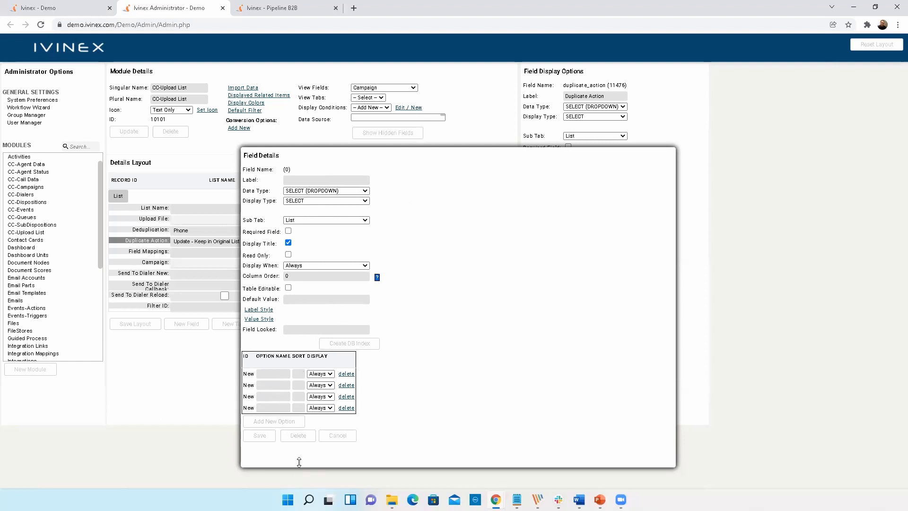
- Try the new field's delete option, decline the deletion, and discard the unsaved field
left_click(298, 435)
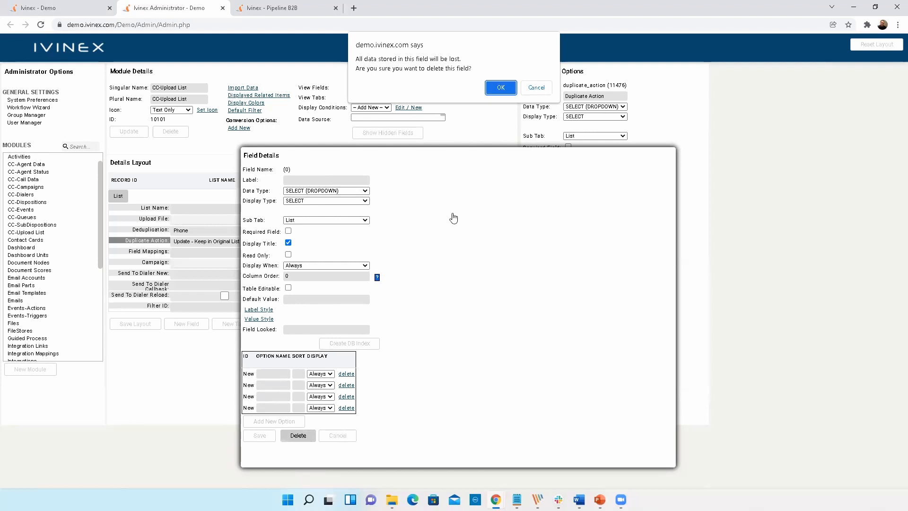
left_click(535, 87)
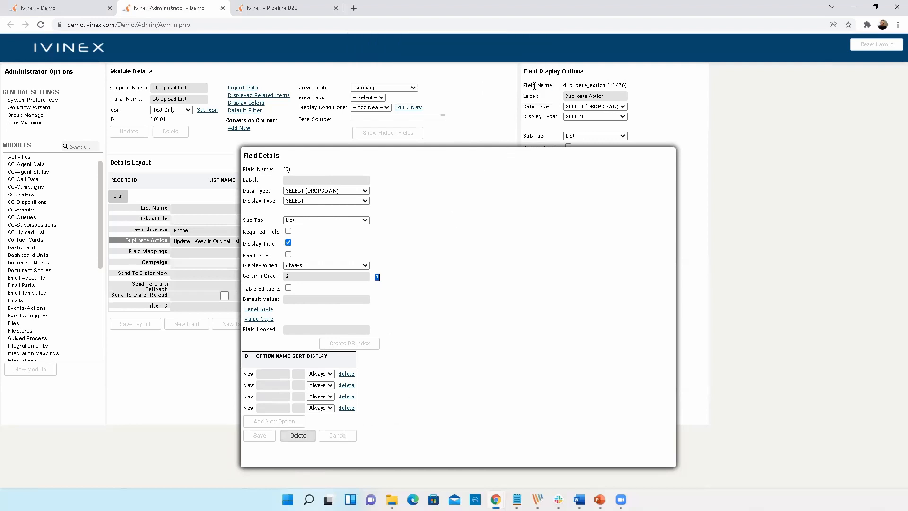
left_click(337, 435)
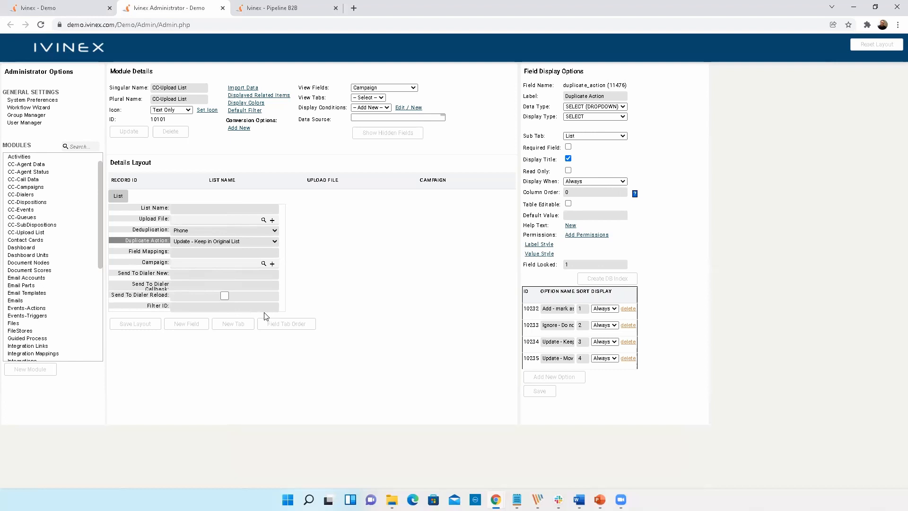
- Examine the Filter ID field's display options and the Campaign and Upload File columns in the Details Layout
left_click(147, 303)
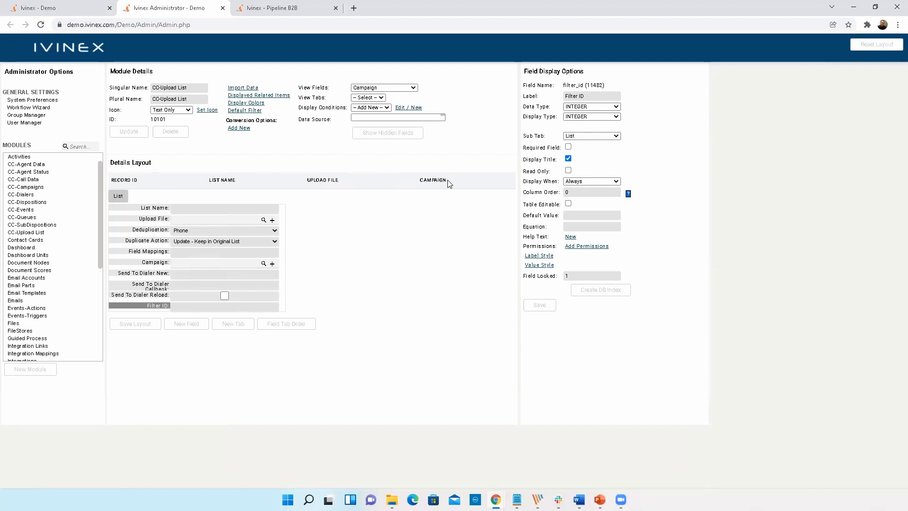
left_click_drag(449, 183, 413, 182)
left_click(347, 183)
- Switch to the Ivinex Demo page and examine the email and last name search fields above the Customer List
left_click(75, 3)
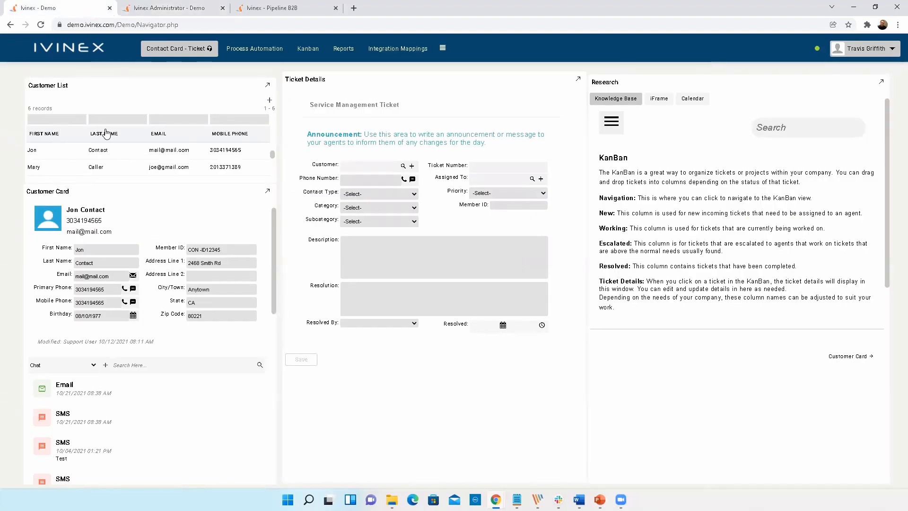
left_click(182, 119)
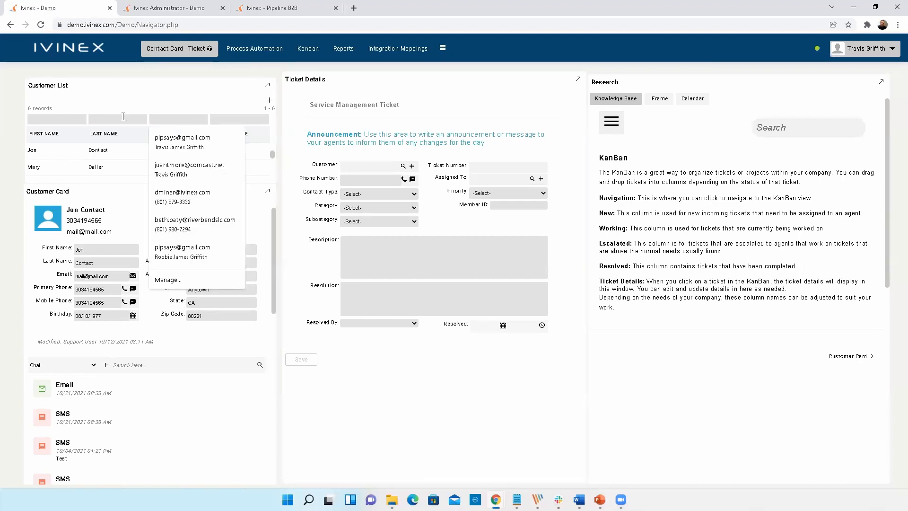
left_click(121, 119)
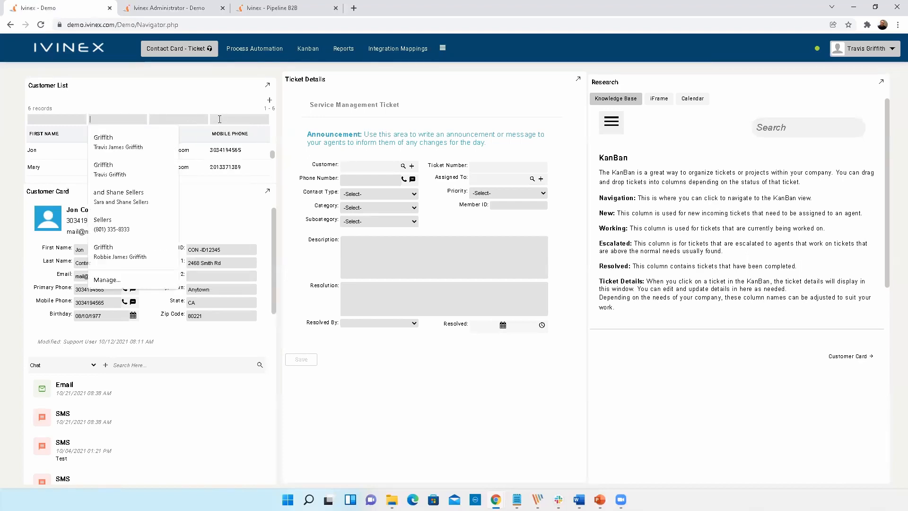
- Return to the Ivinex Administrator page and set the Deduplication field to "List + Phone"
left_click(170, 3)
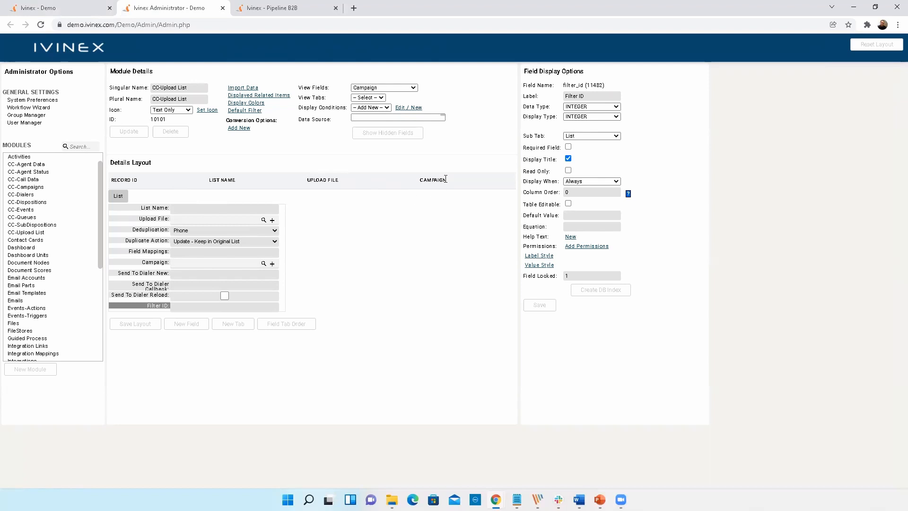
left_click(258, 223)
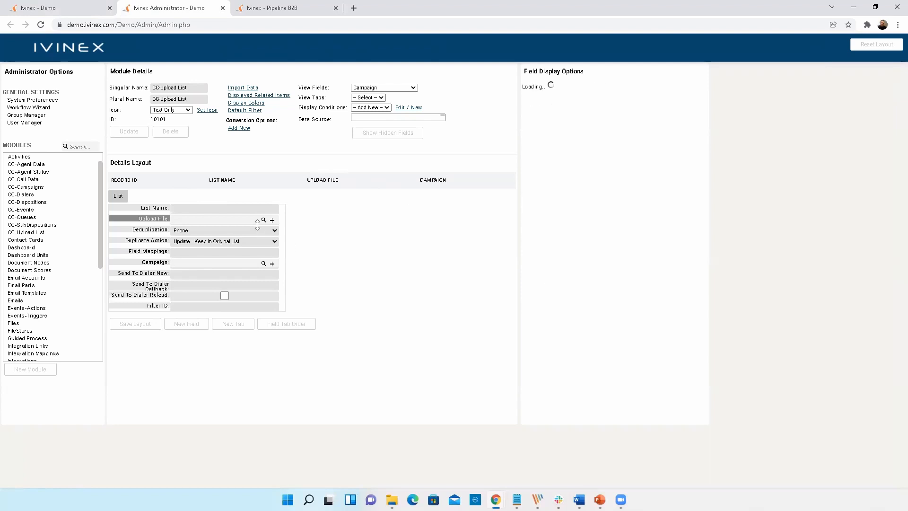
left_click(257, 231)
left_click(247, 253)
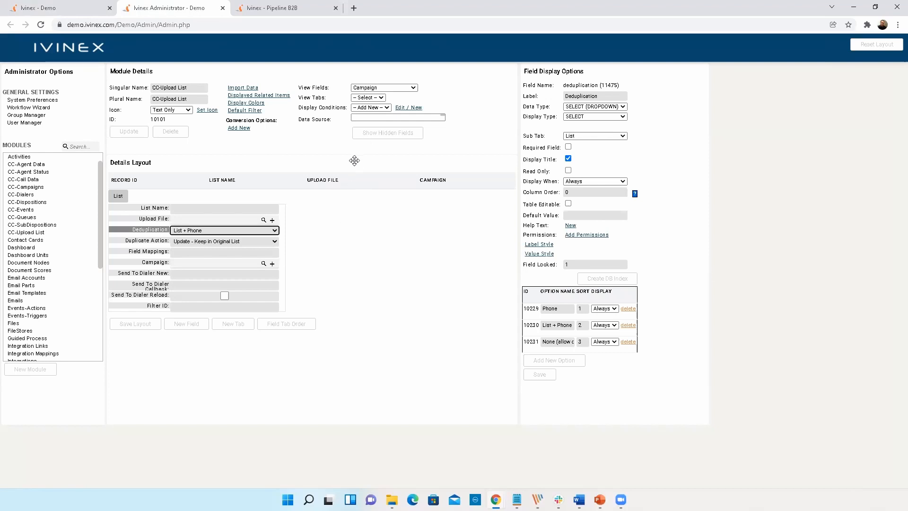
- Start a new display condition for the CC-Upload List module with two Created By criteria joined by AND
left_click(403, 106)
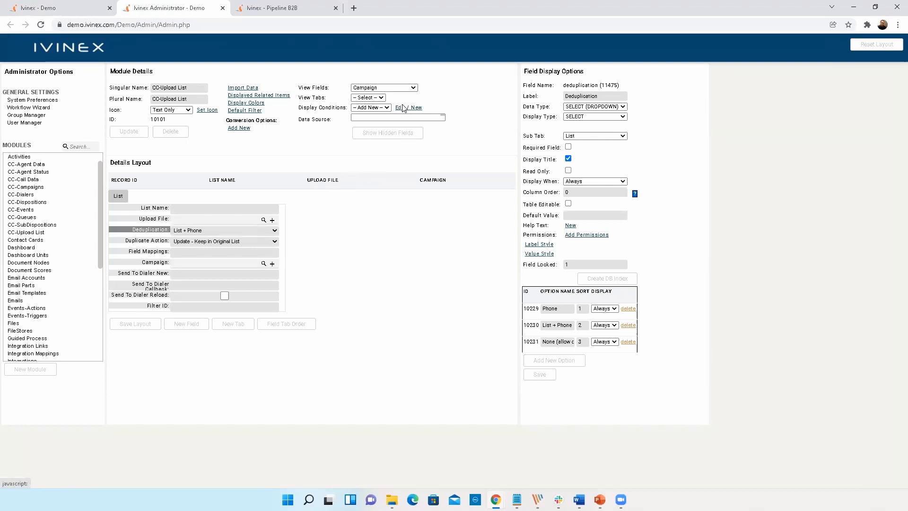
left_click(403, 107)
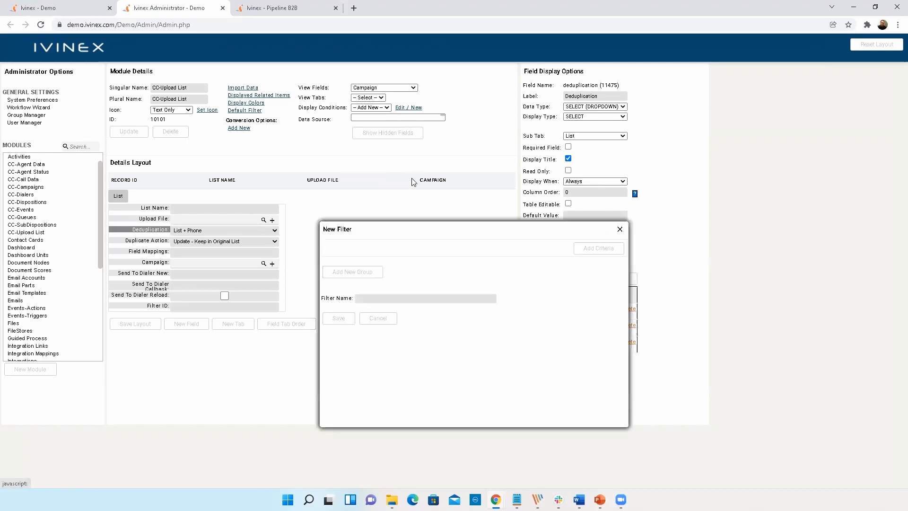
left_click(591, 251)
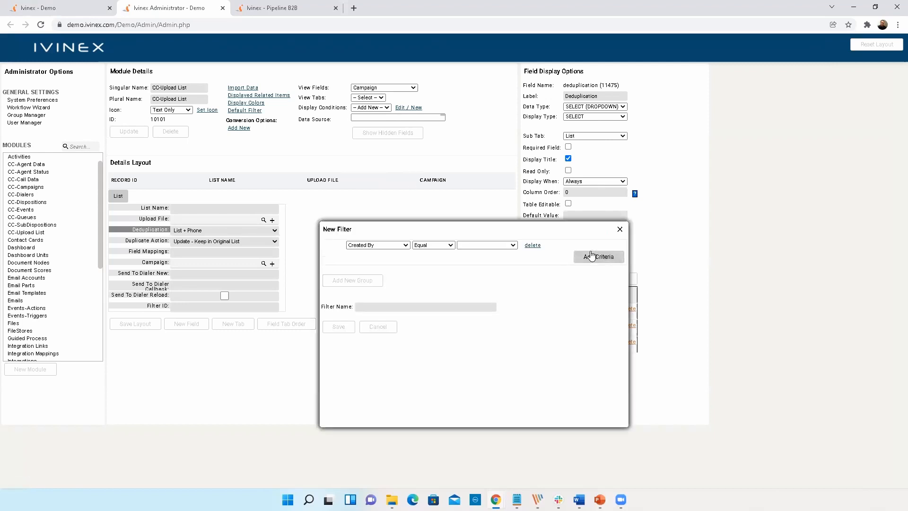
left_click(591, 256)
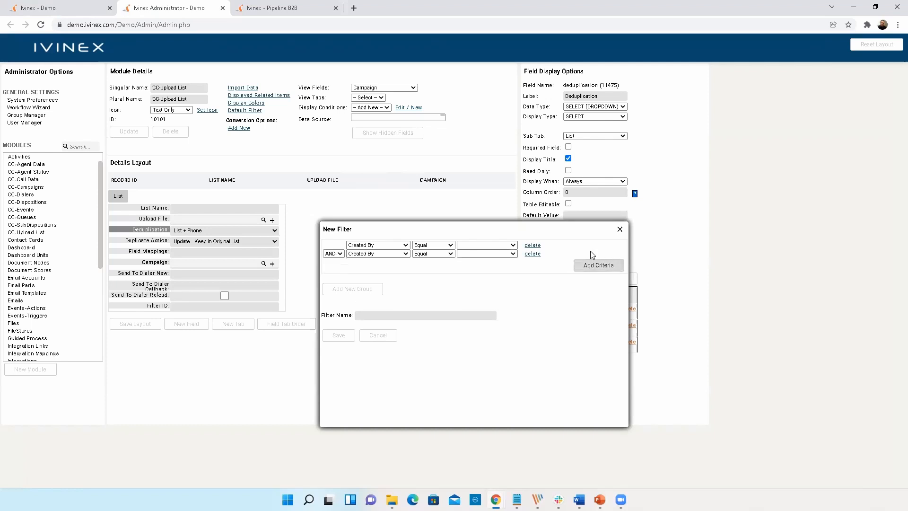
left_click(340, 254)
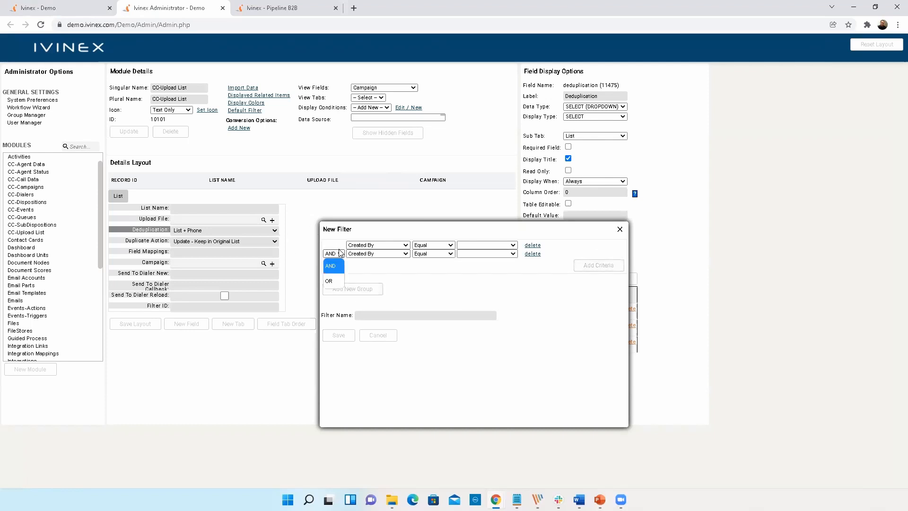
left_click(339, 256)
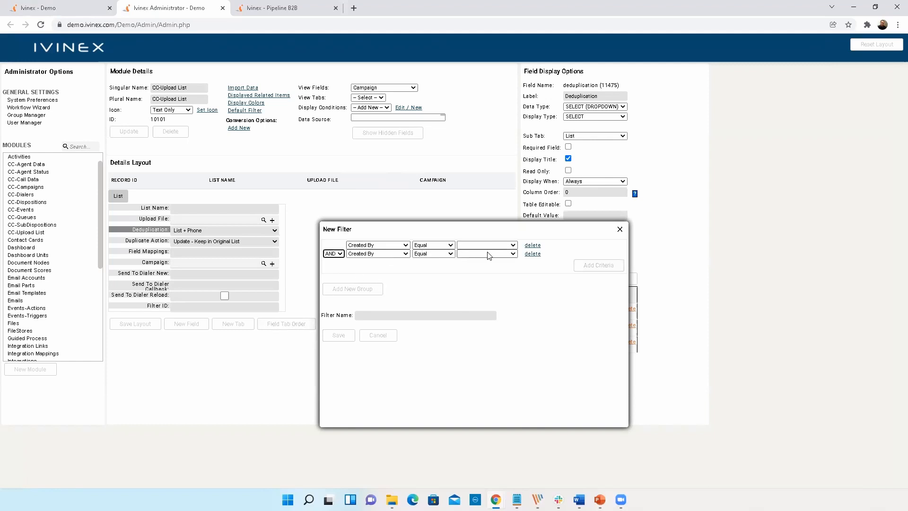
- Add a second criteria group to the filter, review its available fields, and discard the unsaved filter
left_click(356, 287)
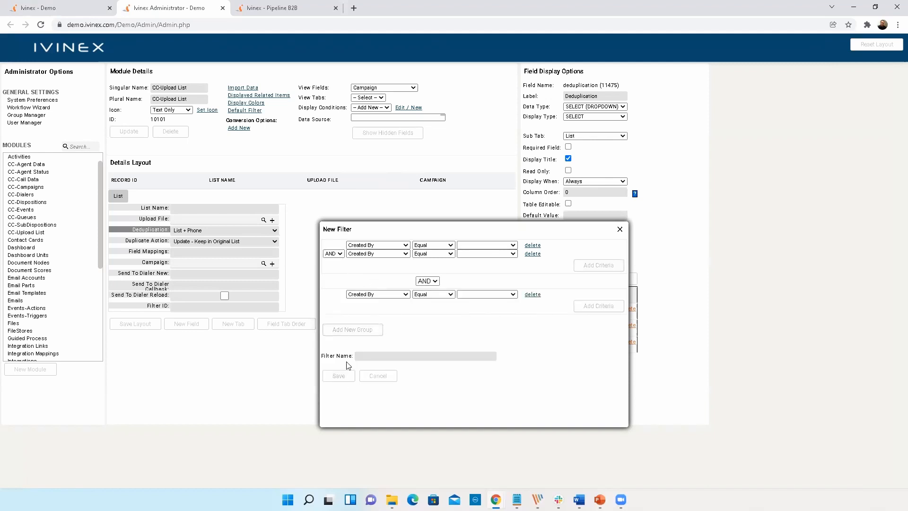
left_click(397, 295)
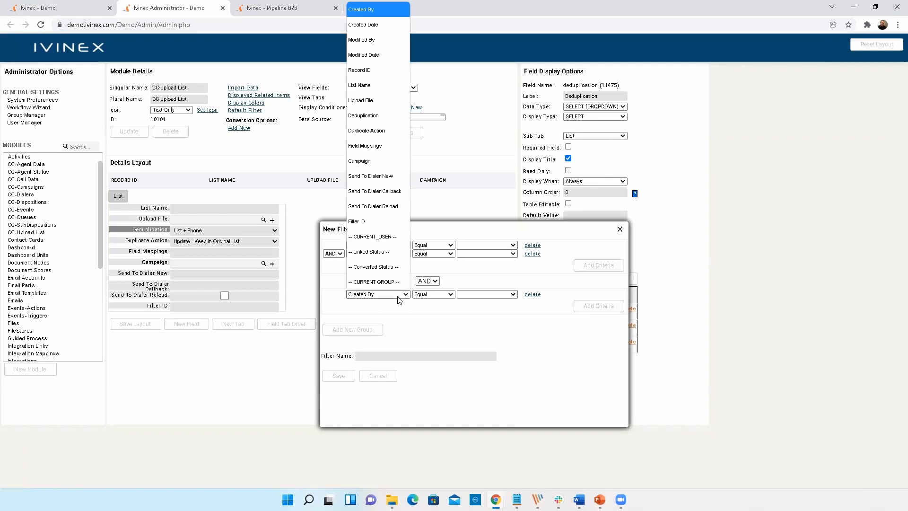
left_click(398, 298)
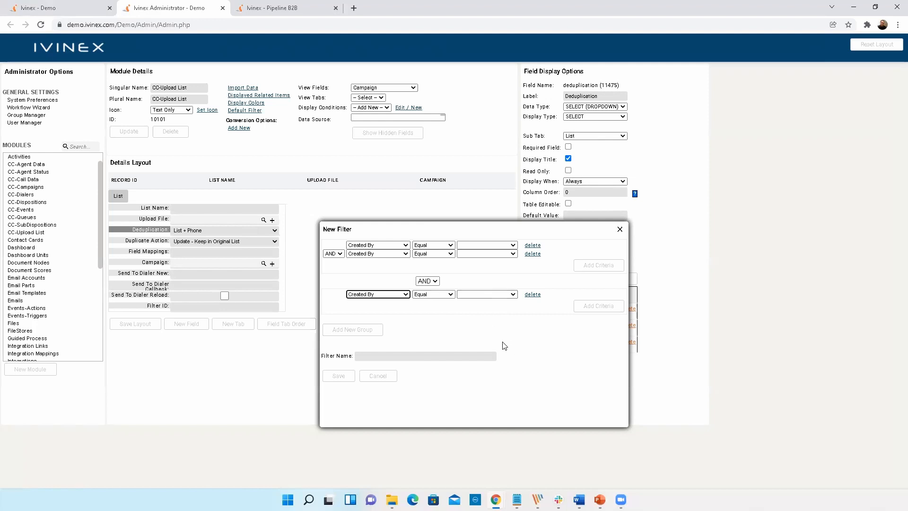
left_click(618, 230)
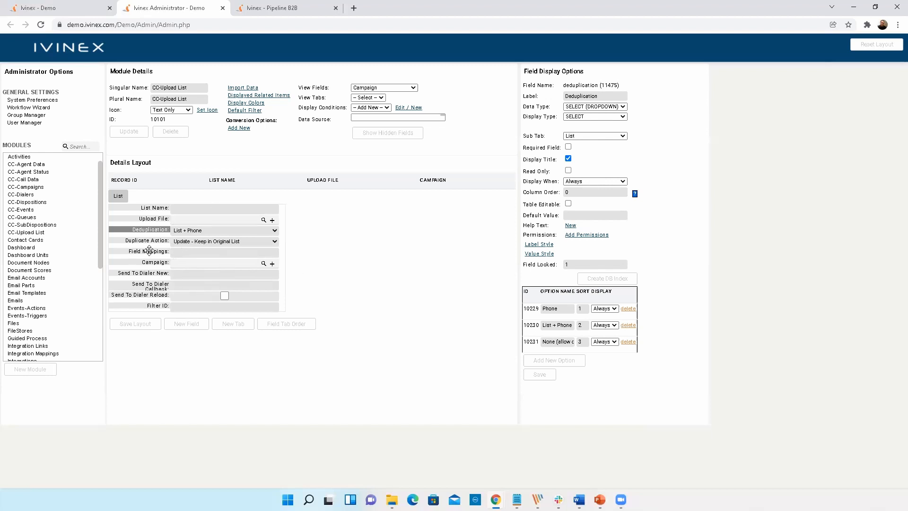
- Open the display options of the List Name and Upload File fields in the Details Layout
left_click(143, 208)
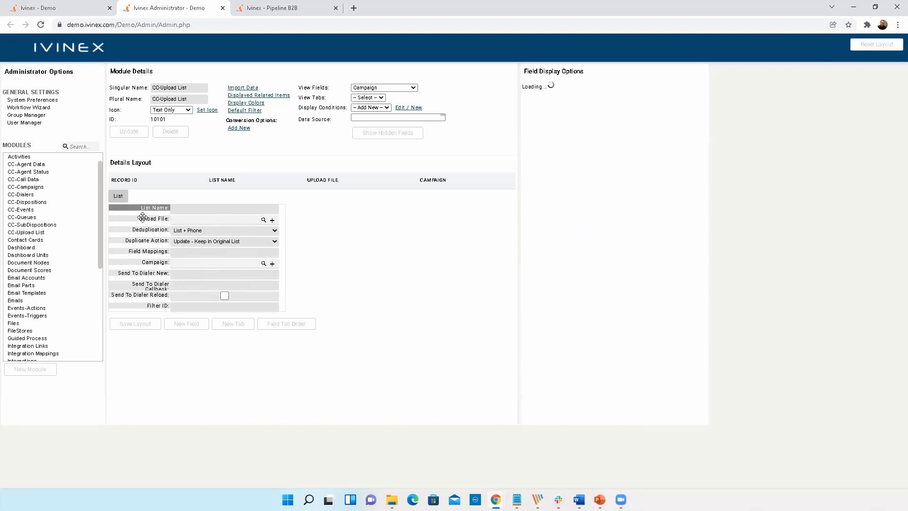
left_click_drag(143, 218, 111, 218)
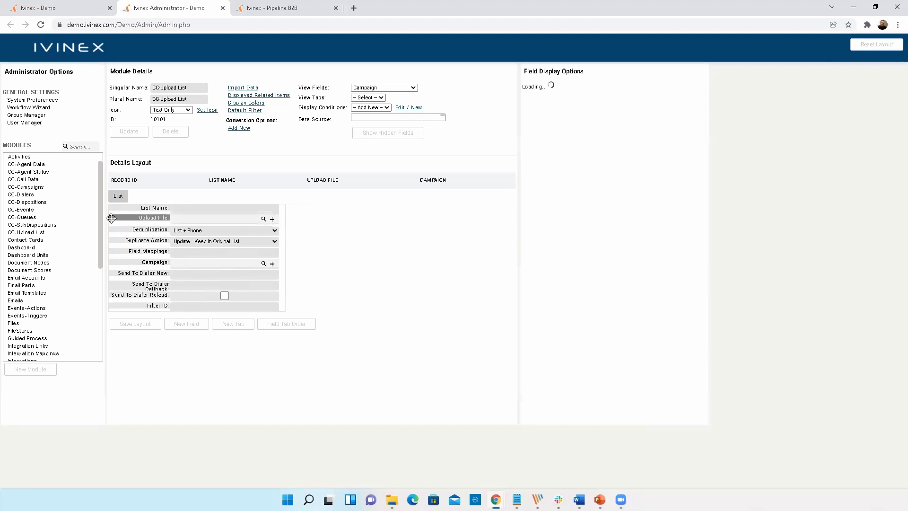
- On the Ivinex Demo page, open the Example API integration mapping and set Address Line 1 to "Manually Set"
left_click(87, 5)
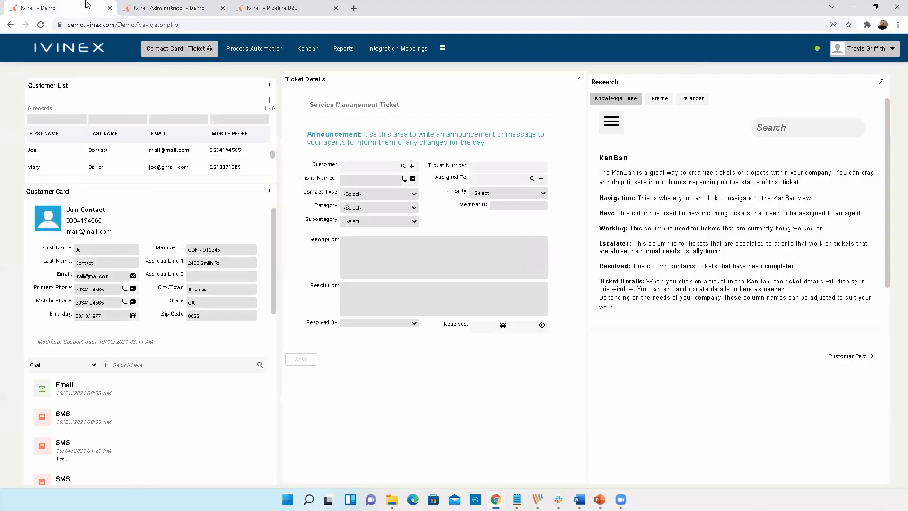
left_click(399, 51)
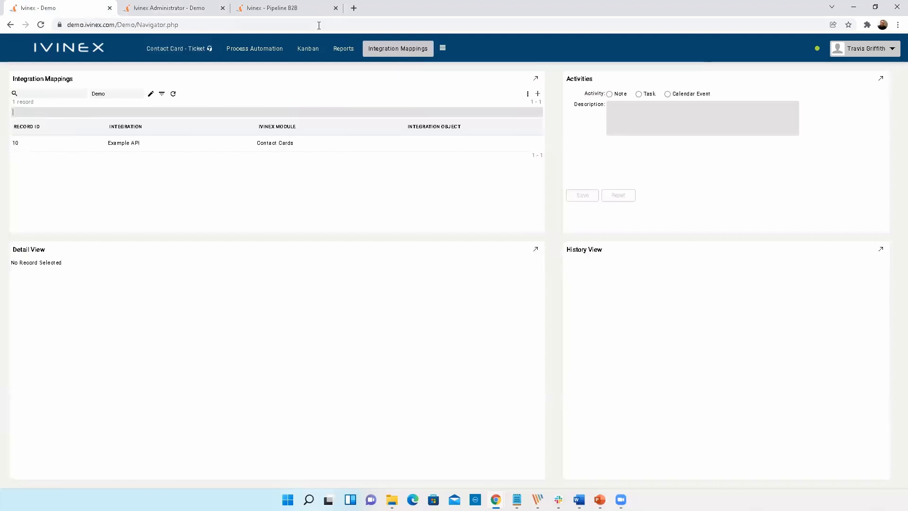
left_click(221, 144)
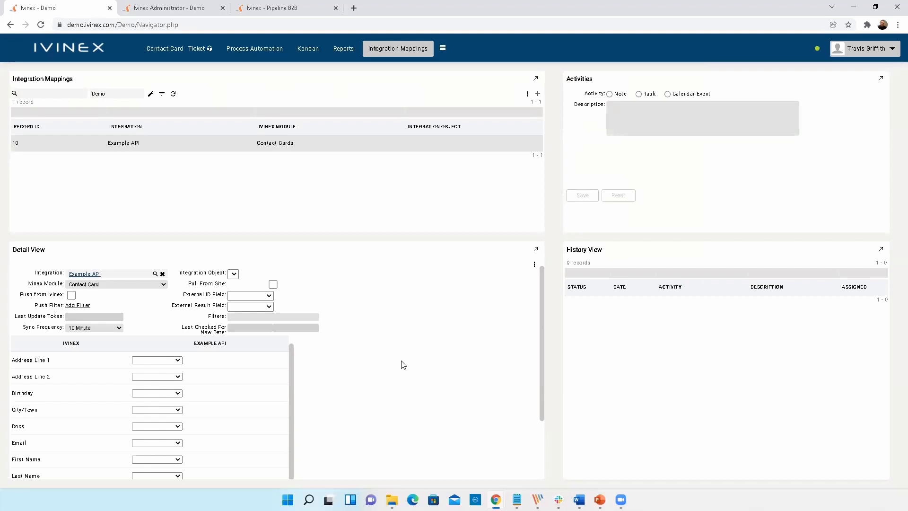
left_click(178, 362)
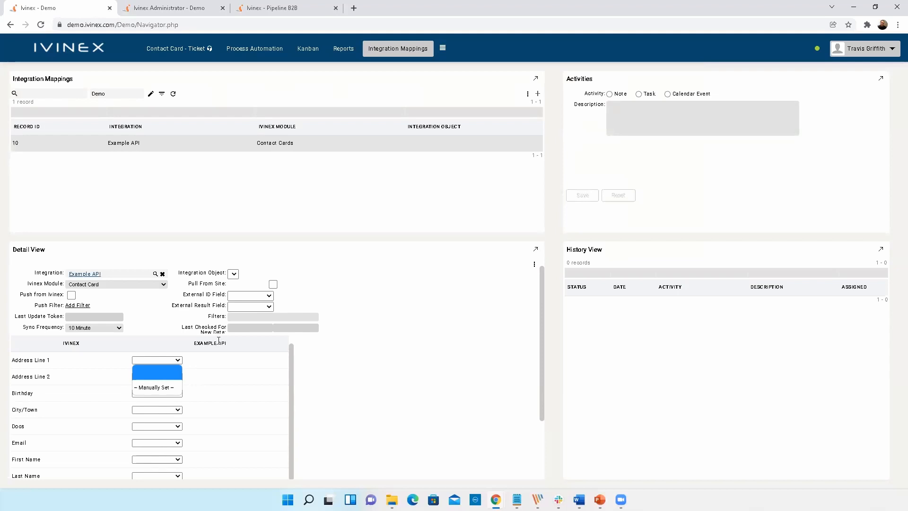
left_click(160, 387)
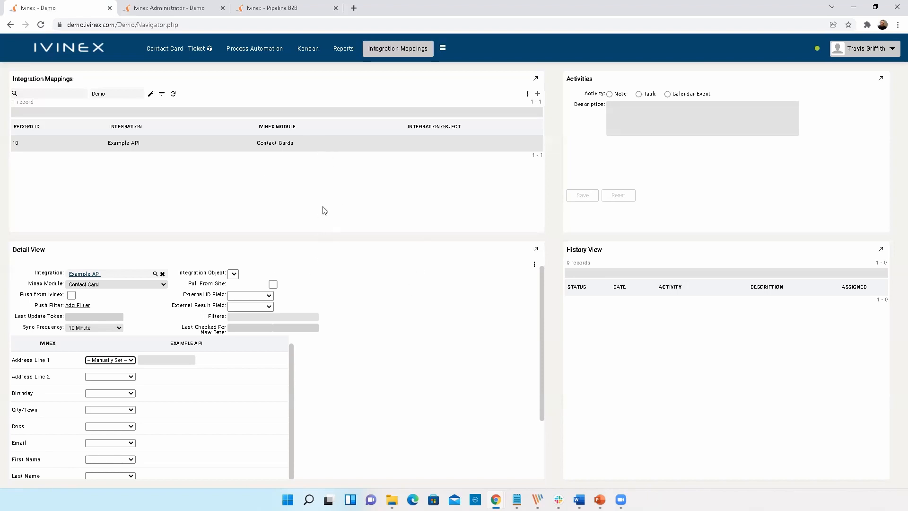
- Switch to the Pipeline B2B page, view the leads behind the Apt Set - Week gauge, and close the list
left_click(303, 6)
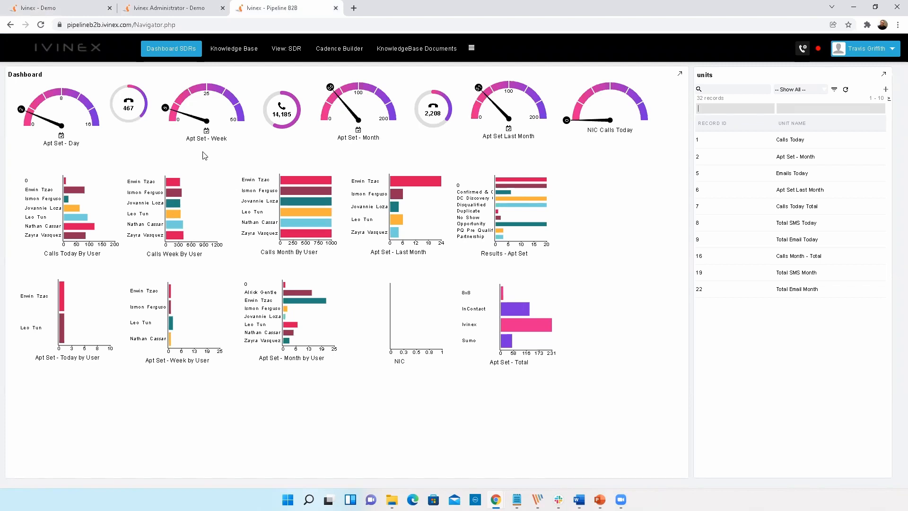
left_click(214, 111)
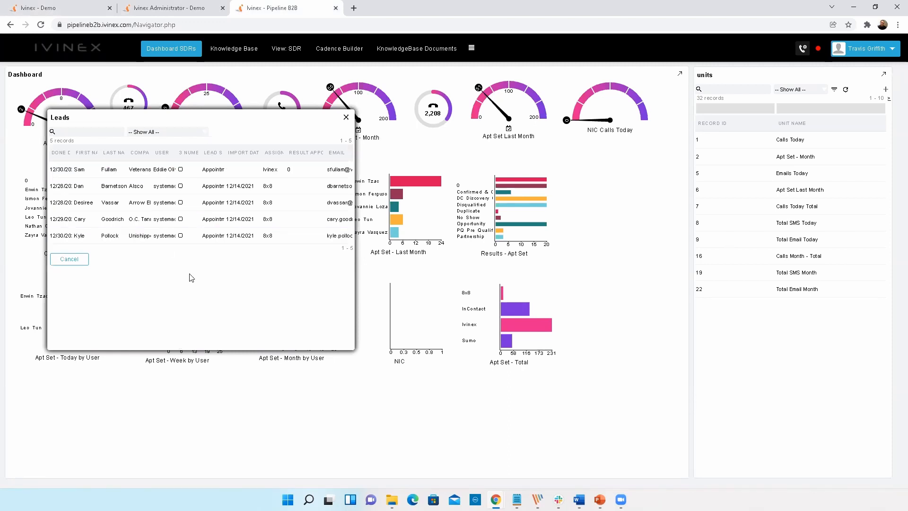
left_click(346, 118)
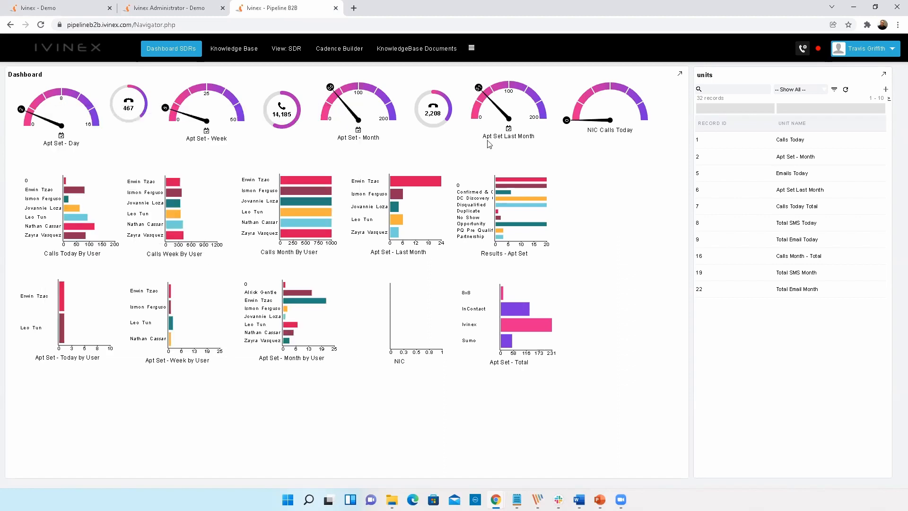
- Examine the Apt Set Last Month dashboard unit's general and advanced settings, and close it
left_click(797, 195)
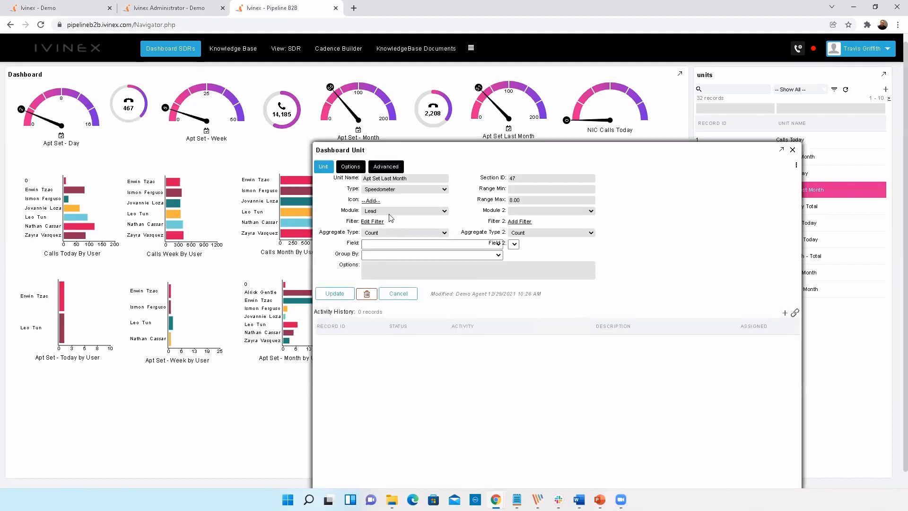
left_click(392, 164)
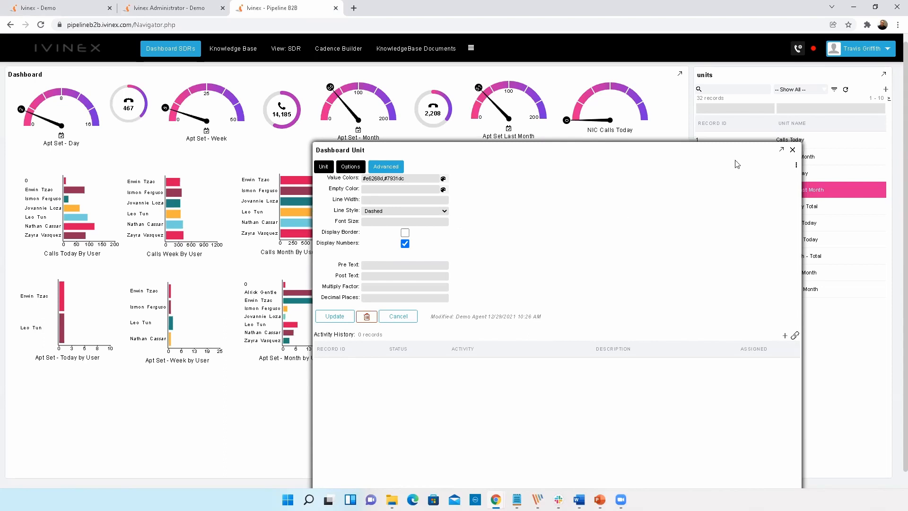
left_click(792, 151)
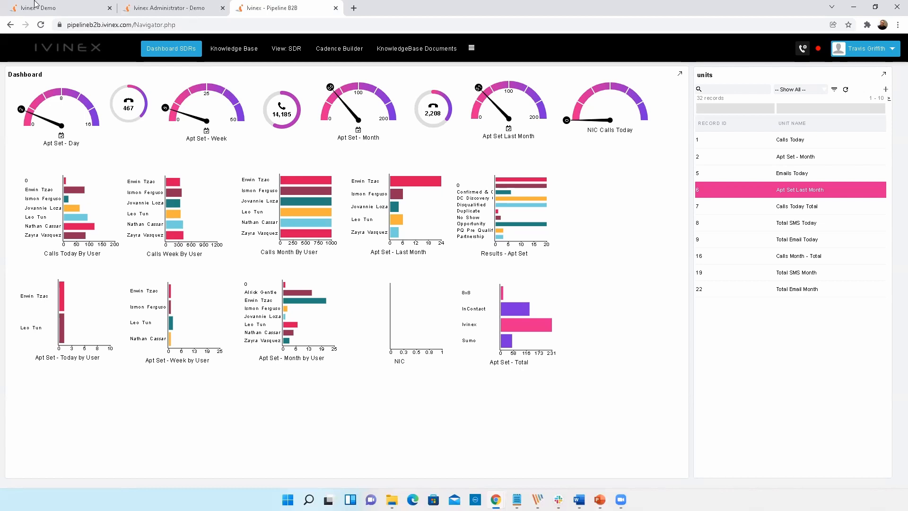
- Return to the Ivinex Demo page, open the first customer's contact card and ticket view, and expand the Knowledge Base article list
left_click(52, 5)
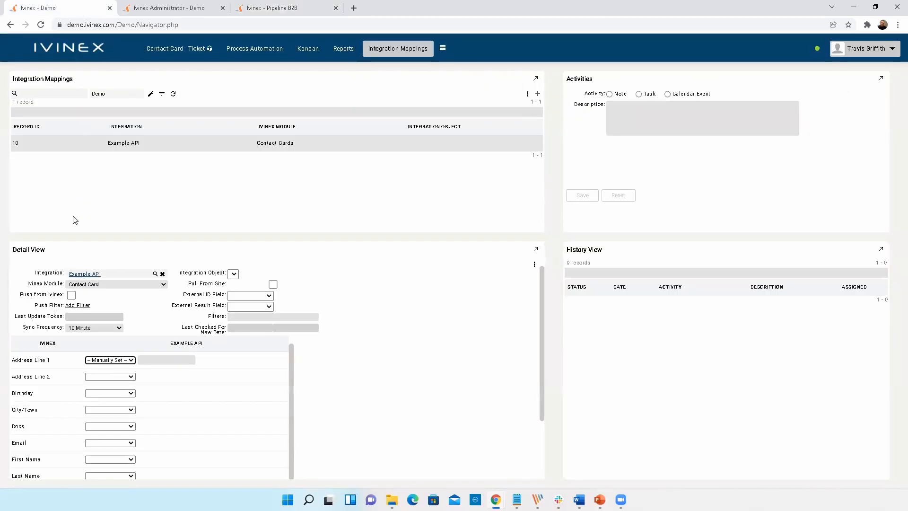
left_click(189, 53)
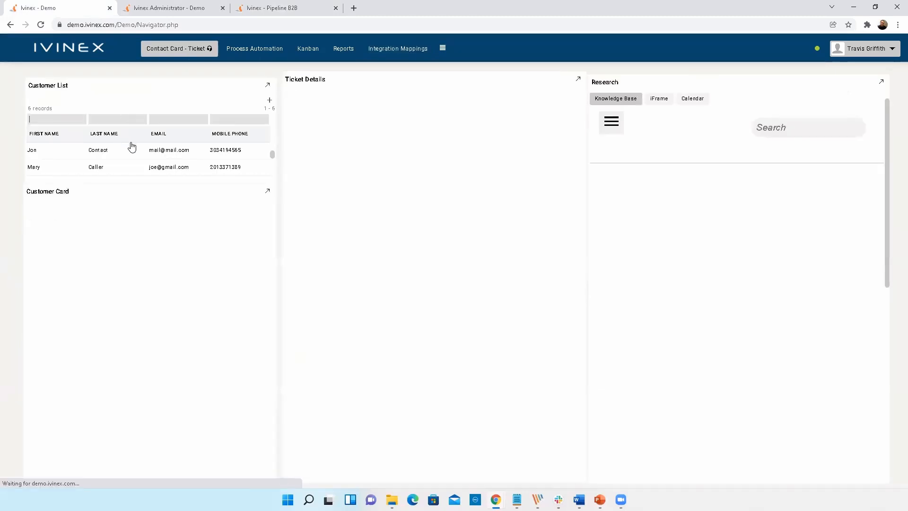
left_click(134, 150)
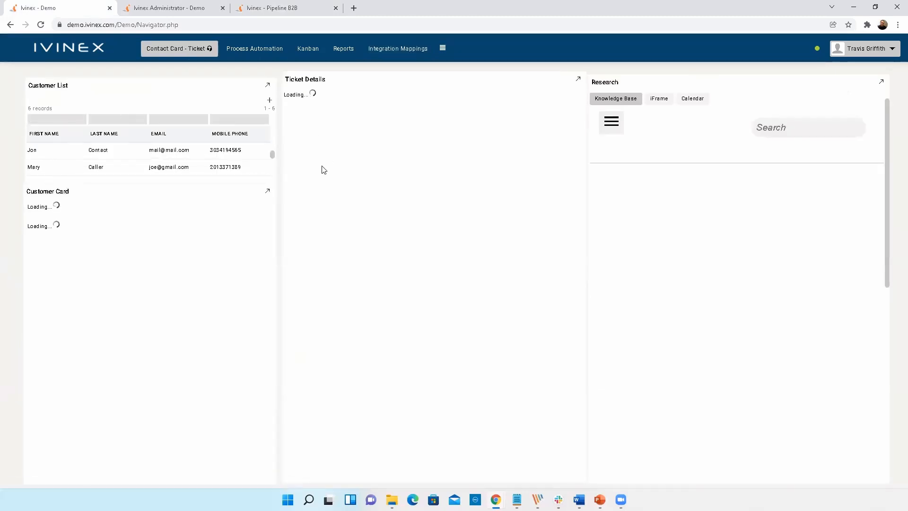
left_click(620, 125)
left_click(616, 125)
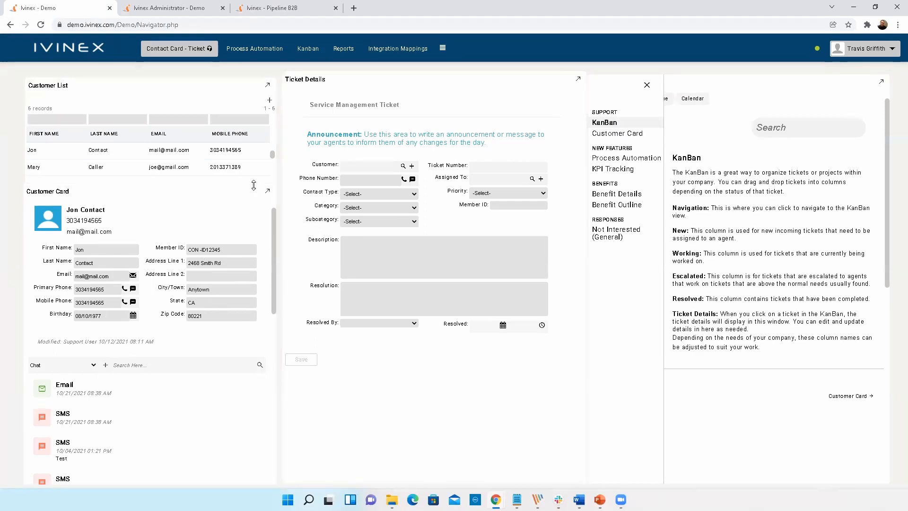
- Switch to the Pipeline B2B page's Cadence Builder, open the Partner SDR cadence, and view the Day 01 node's details
left_click(297, 7)
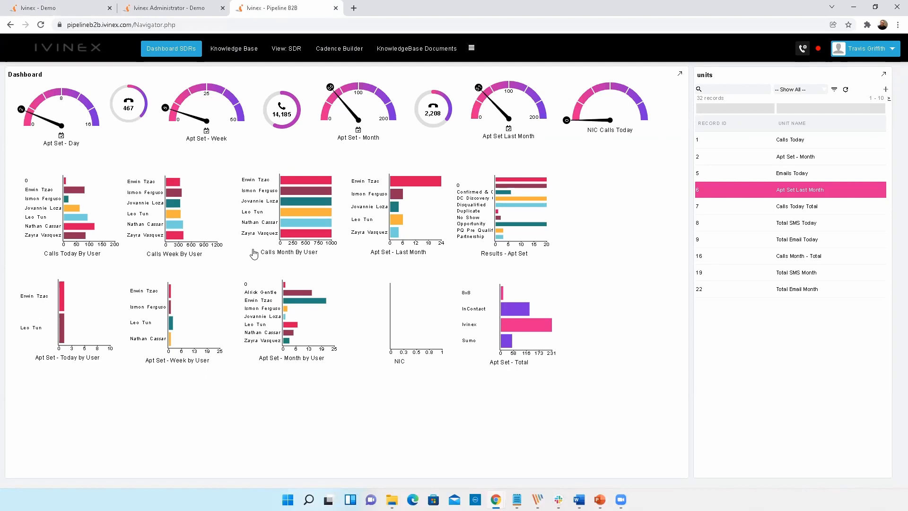
left_click(350, 56)
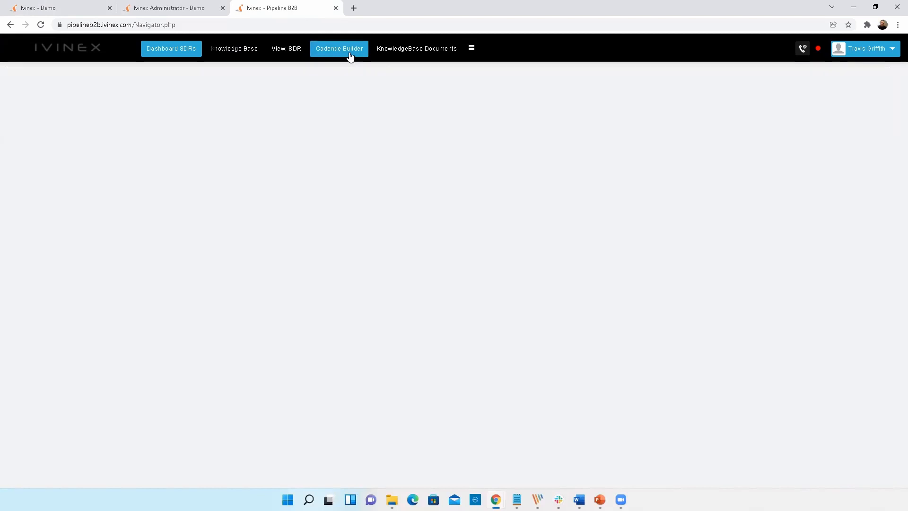
left_click(108, 134)
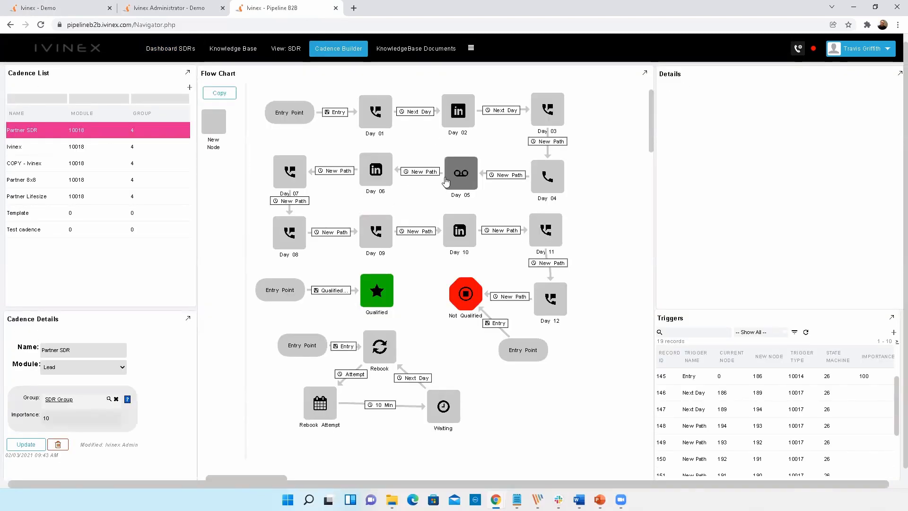
left_click(384, 114)
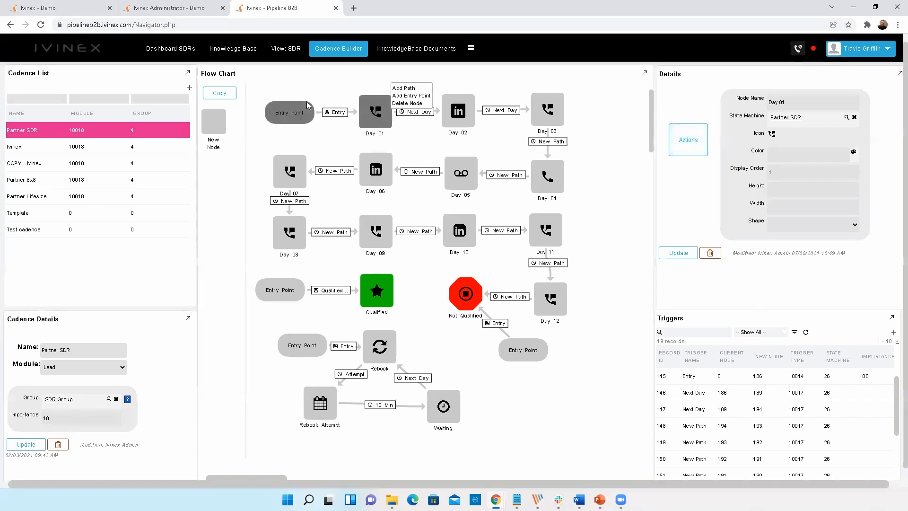
- Inspect the filter of the Entry trigger leading to Day 01, including its group operator, and close it without changes
left_click(338, 114)
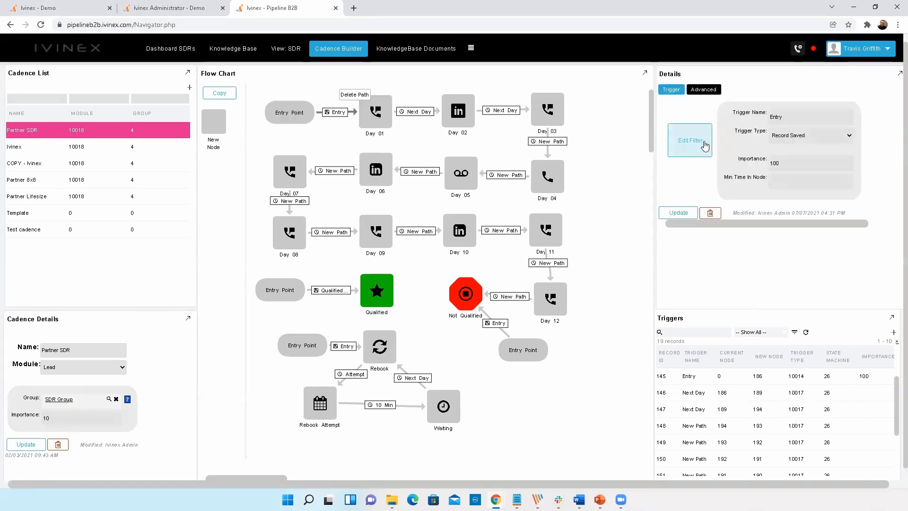
left_click(702, 144)
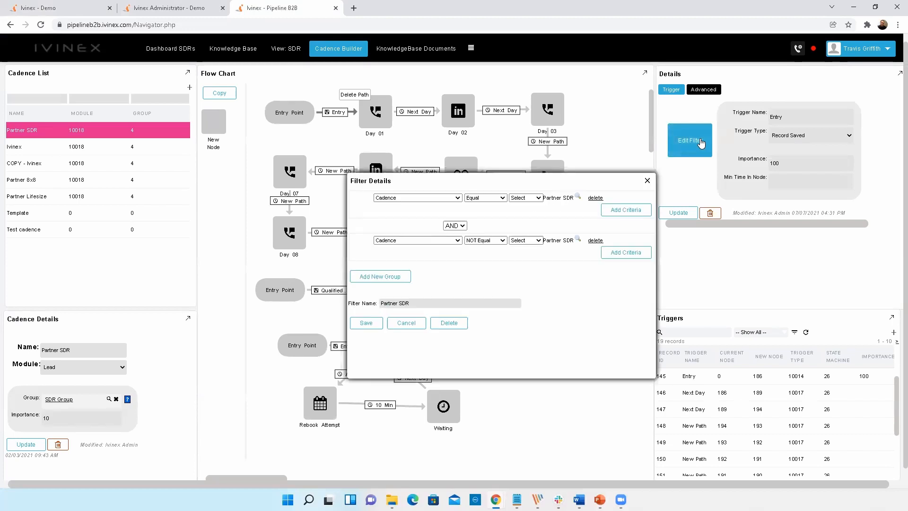
left_click(465, 226)
left_click(465, 226)
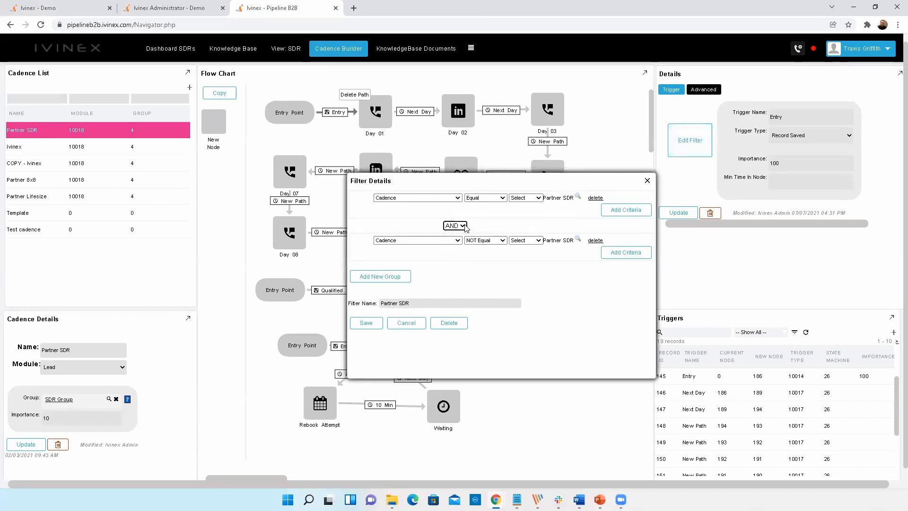
left_click(647, 180)
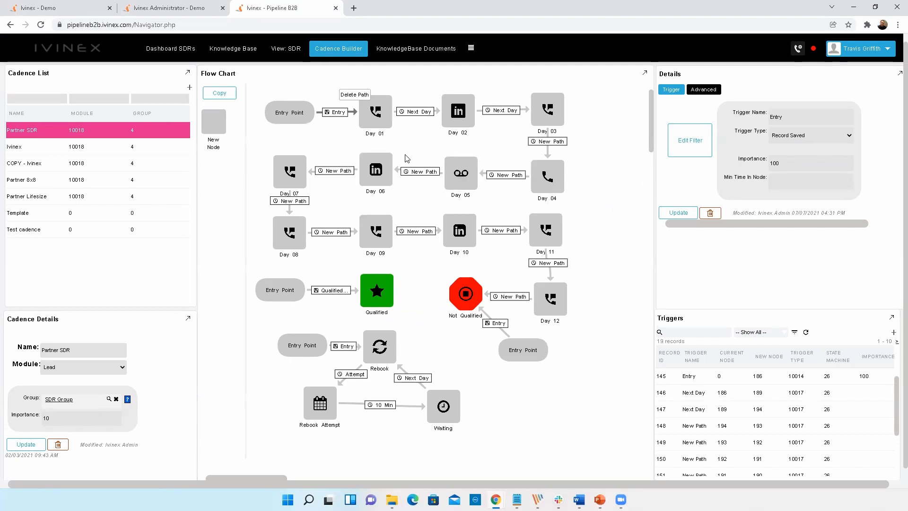
- Review the Day 01 node's actions, including the phone call voicemail and company HQ call instructions, and close them without changes
left_click(374, 117)
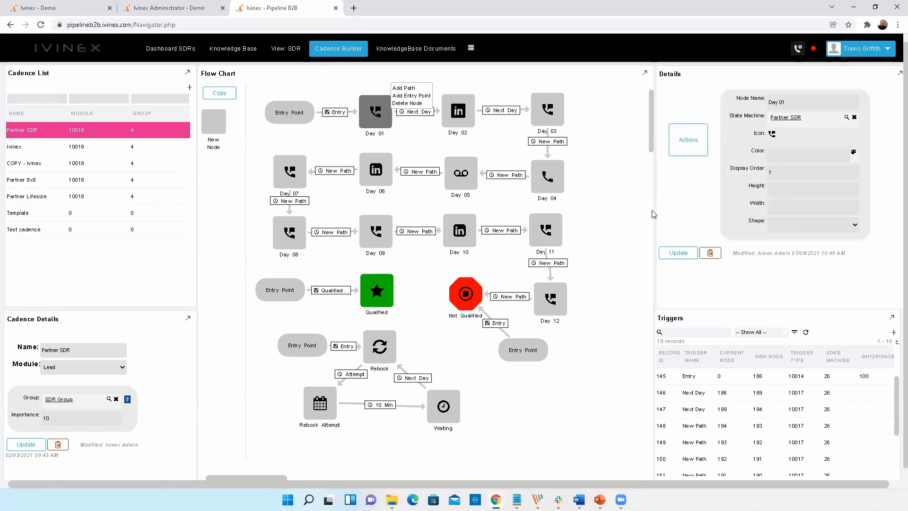
left_click(688, 151)
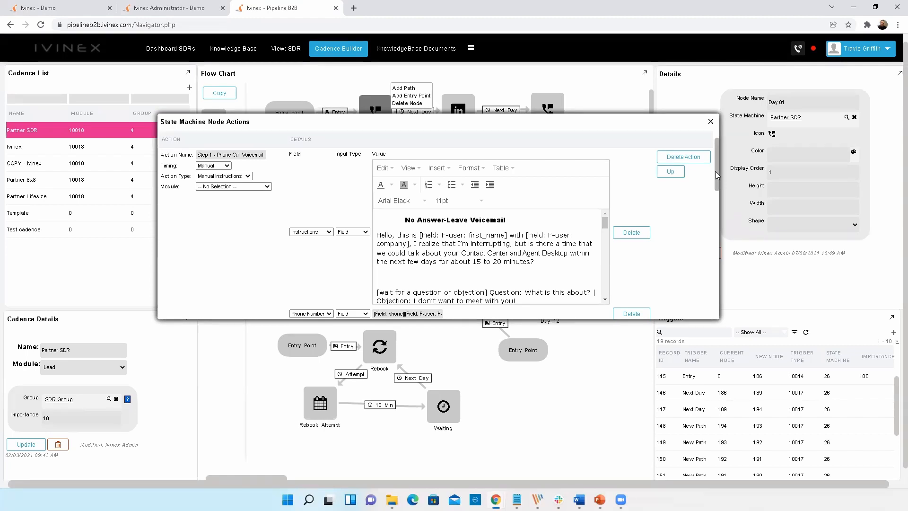
left_click_drag(715, 171, 706, 217)
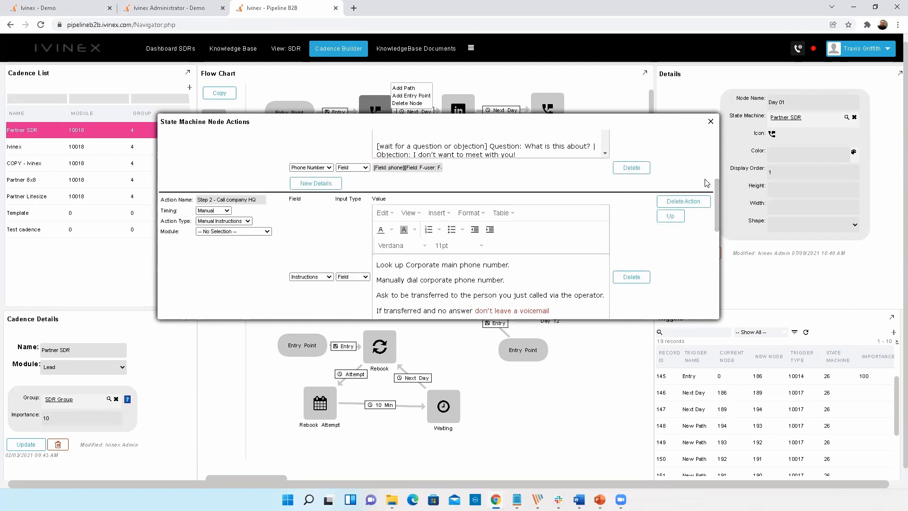
left_click(710, 122)
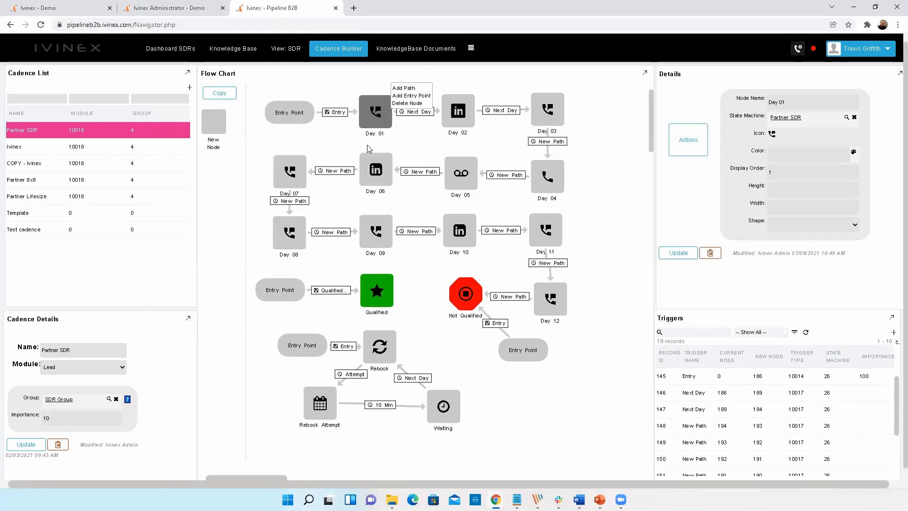
- View the details of the Day 02 and Day 03 nodes in the cadence flow chart, and dismiss the node options
left_click(460, 113)
left_click(549, 114)
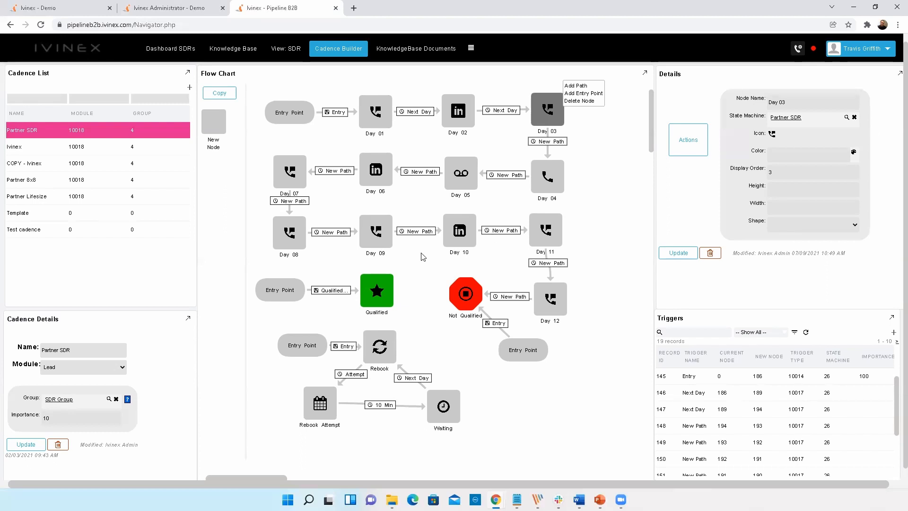
left_click(419, 207)
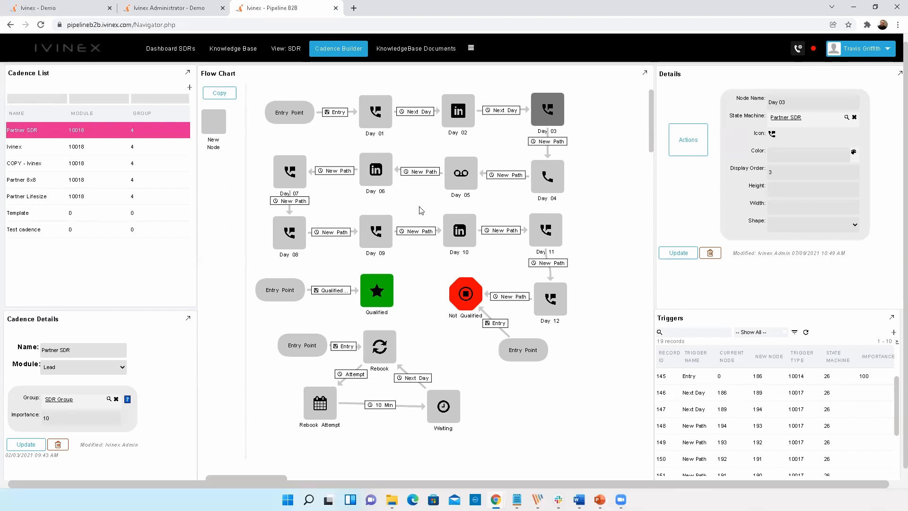